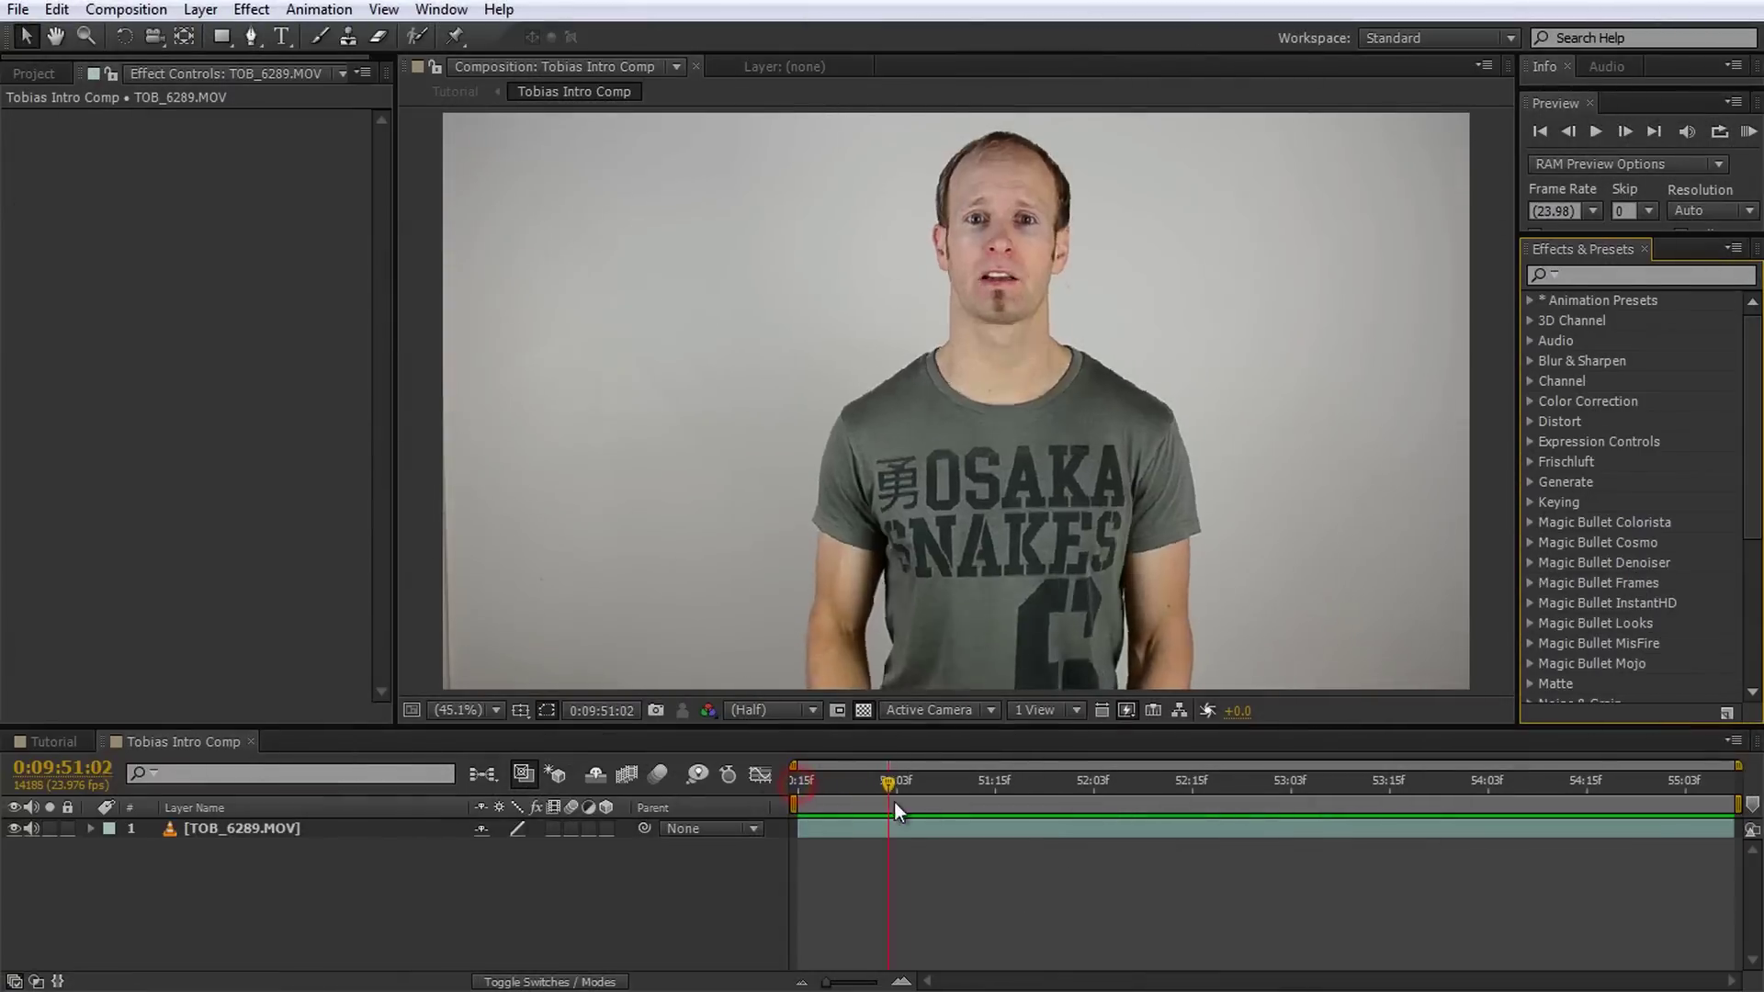
Check the presenter clip's Time Remap keyframes and playback, then switch to the Tutorial composition.
mouse_move(895, 801)
left_mouse_down()
mouse_move(1397, 816)
mouse_move(863, 813)
left_mouse_up()
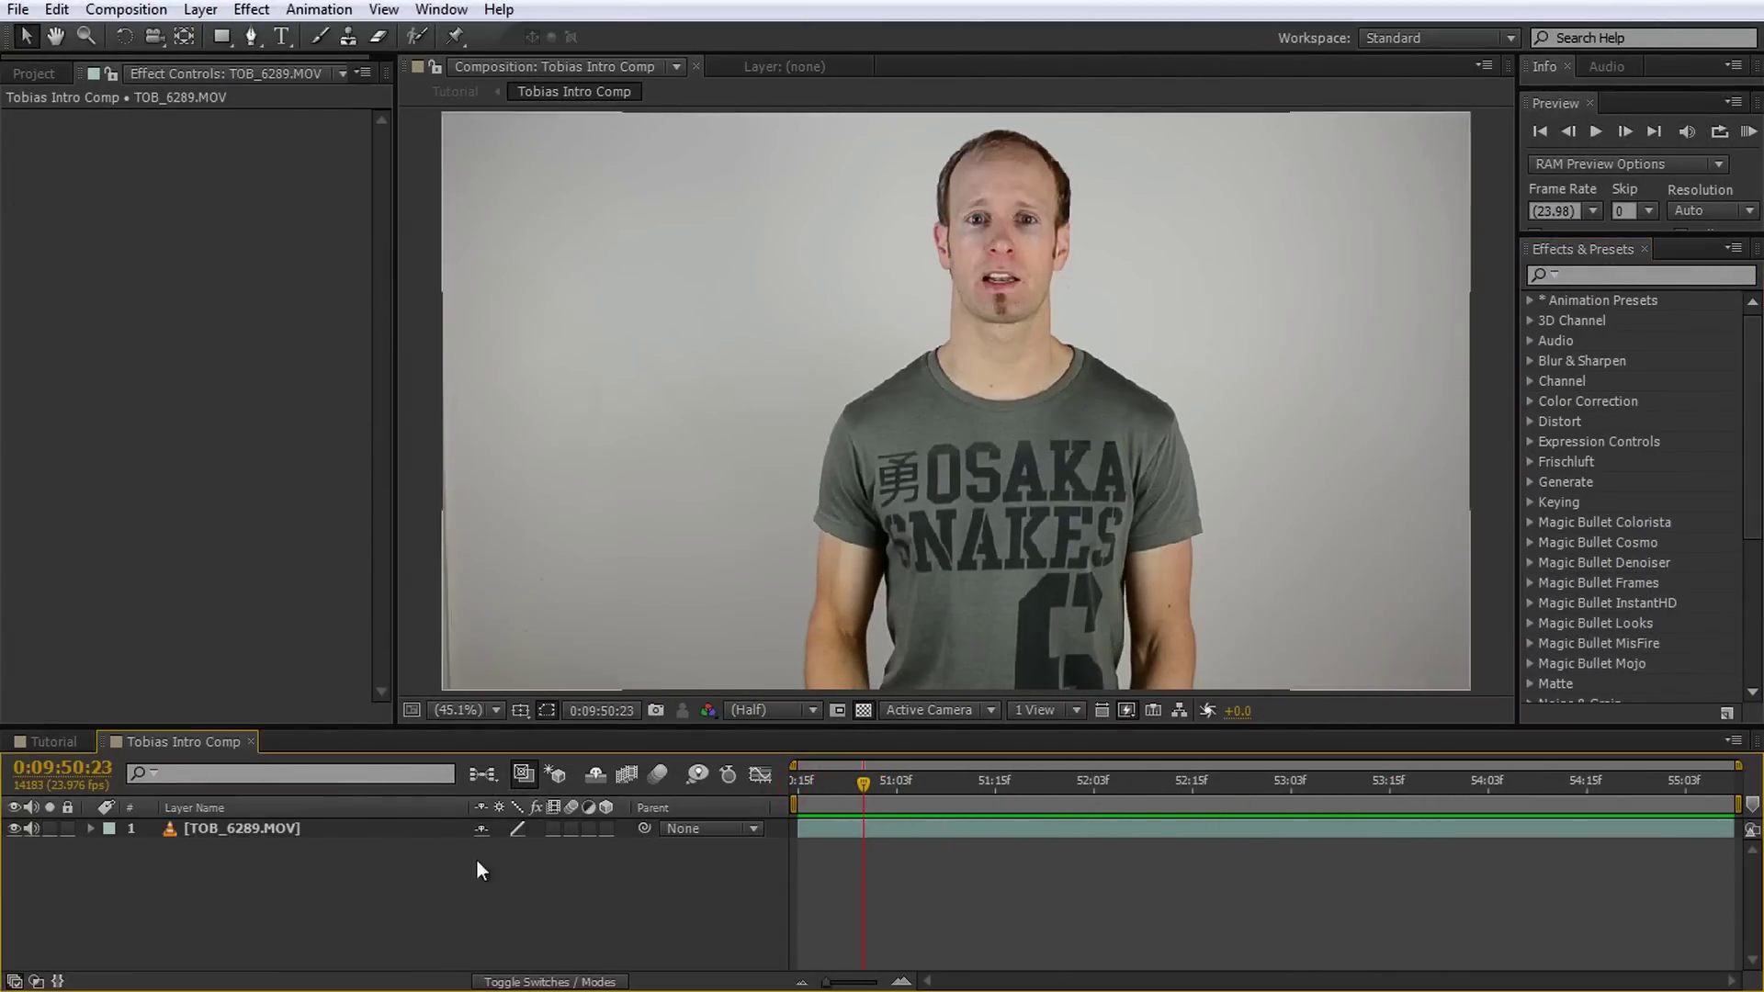
left_click(92, 829)
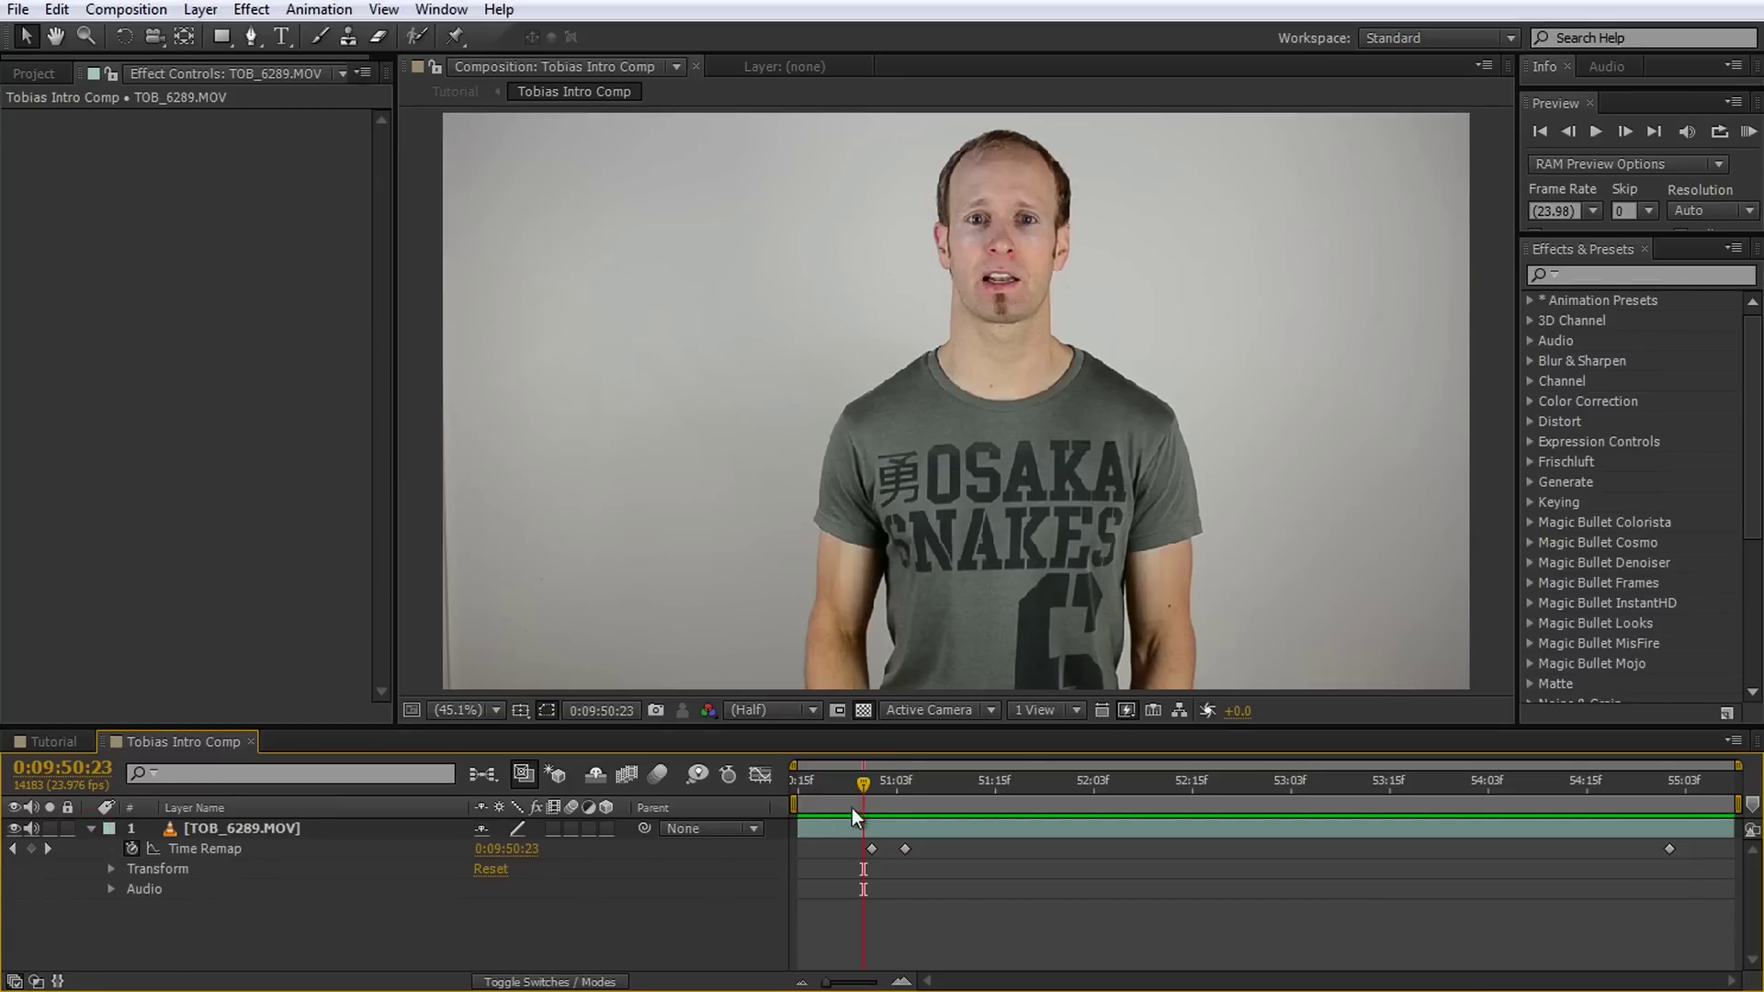
left_click_drag(863, 782, 823, 825)
key("space")
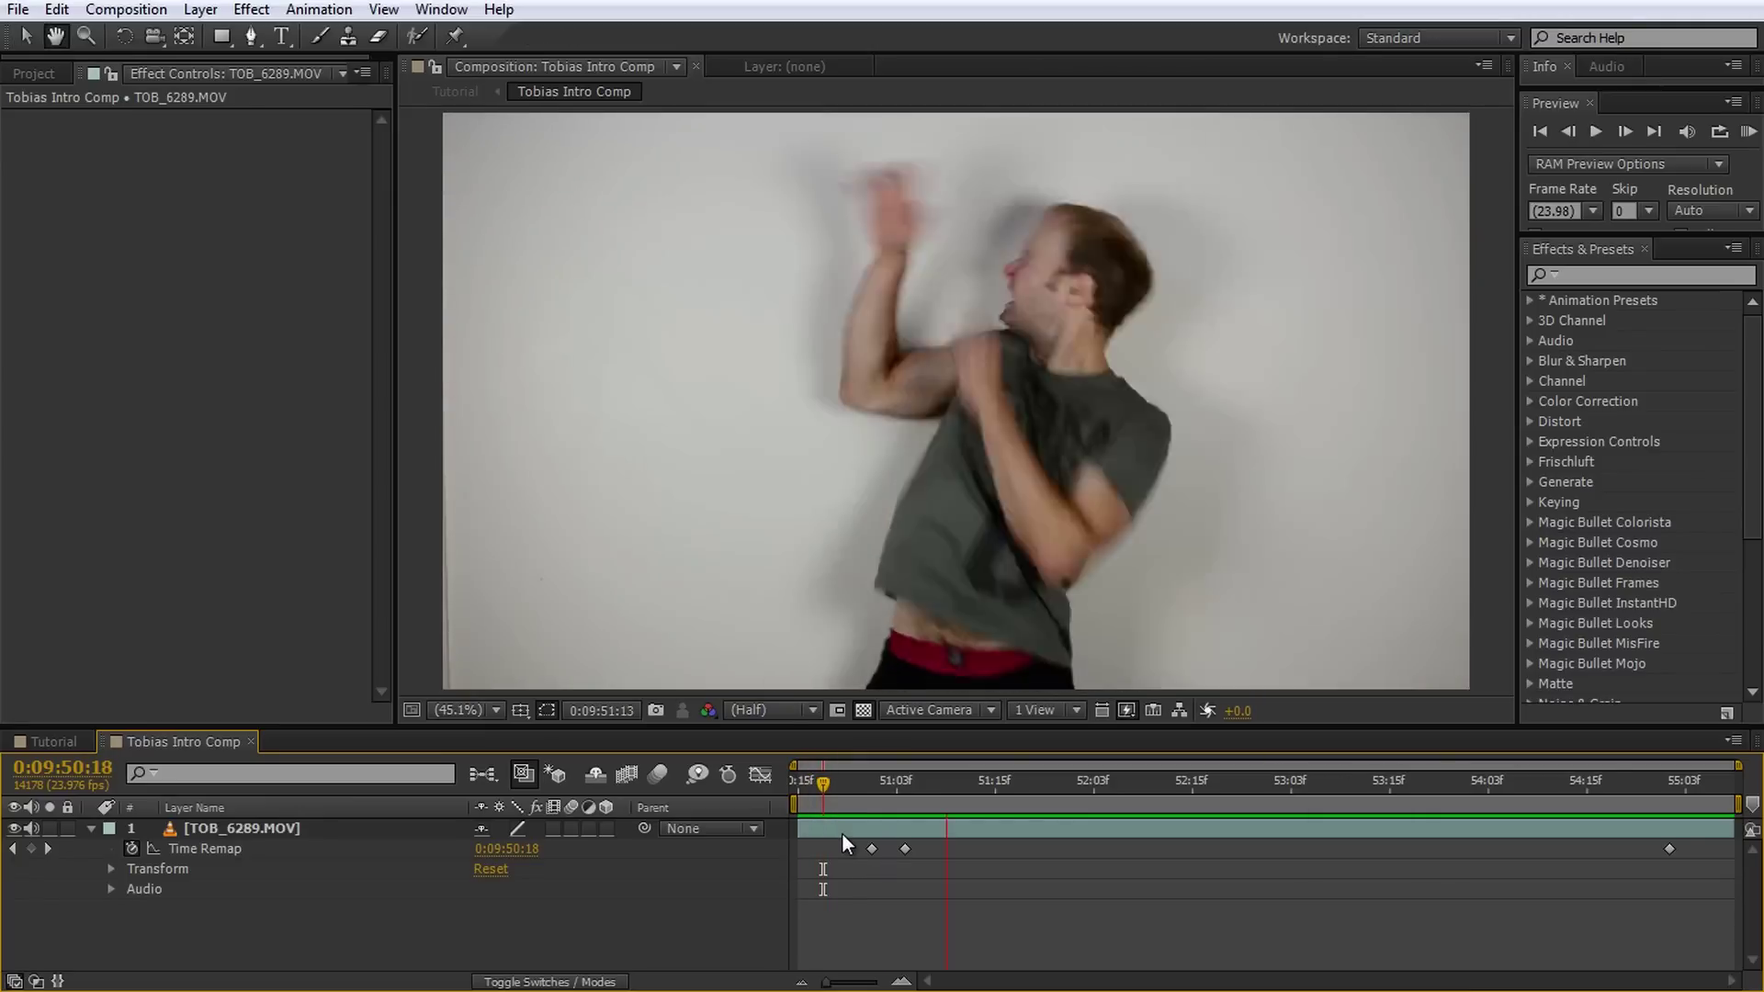
key("space")
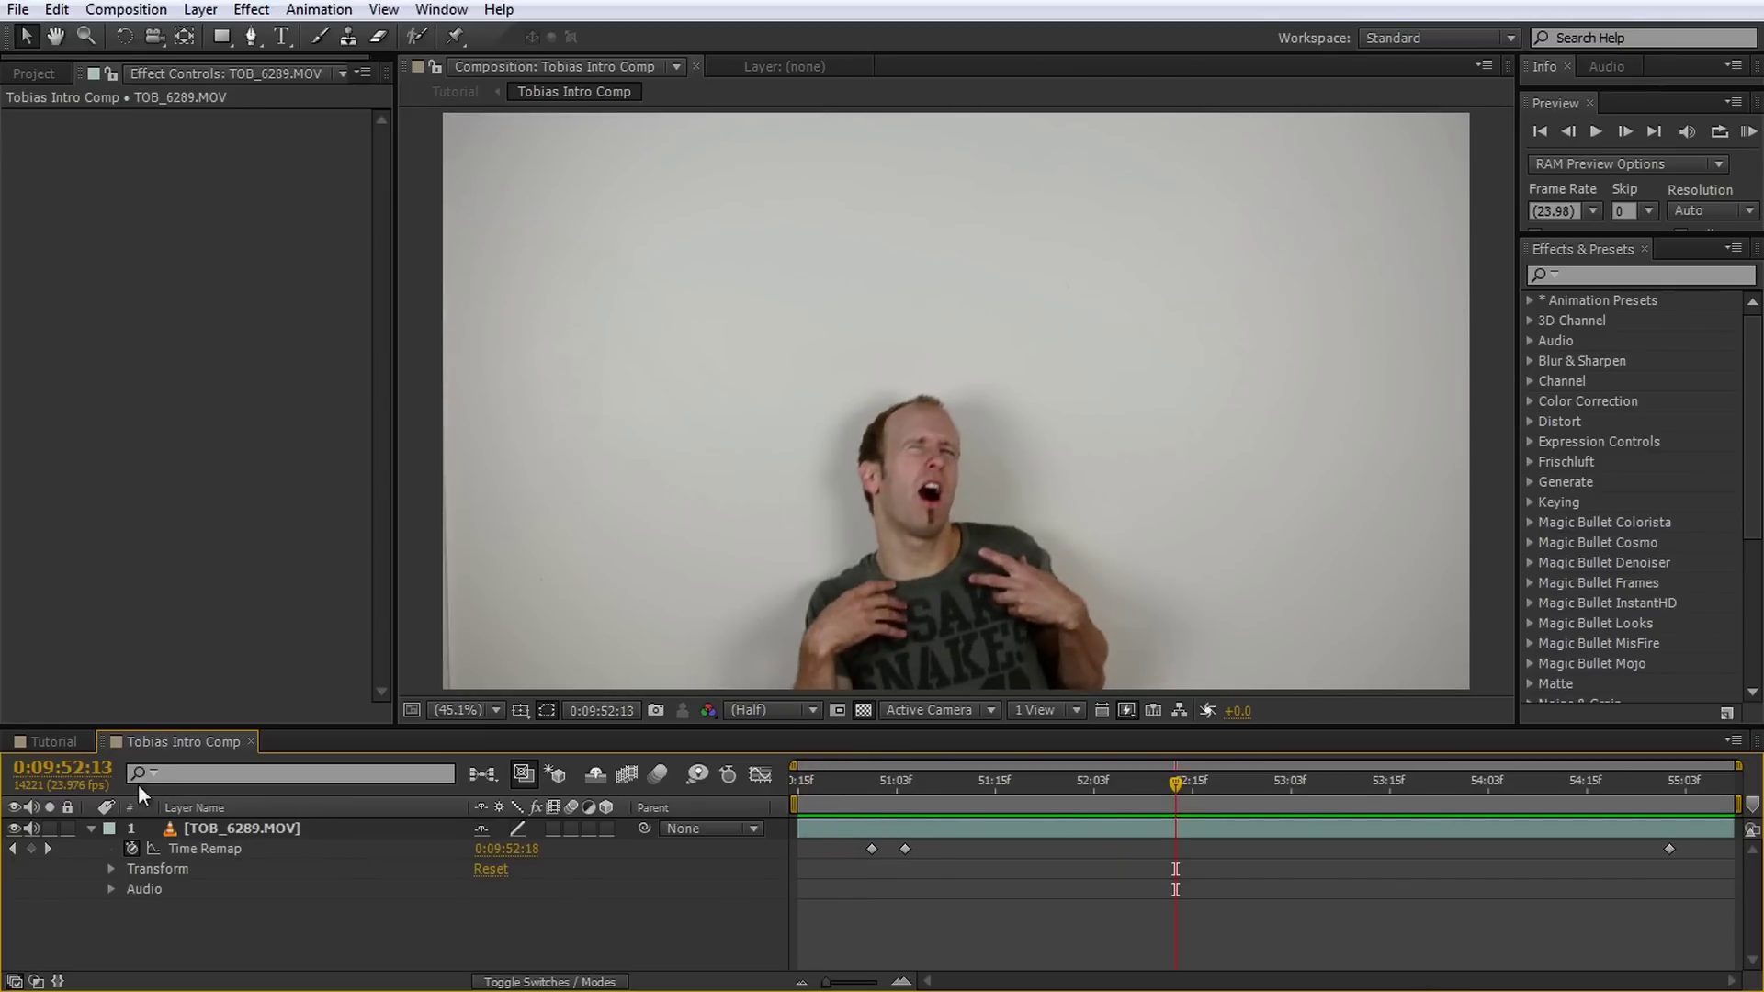
left_click(57, 742)
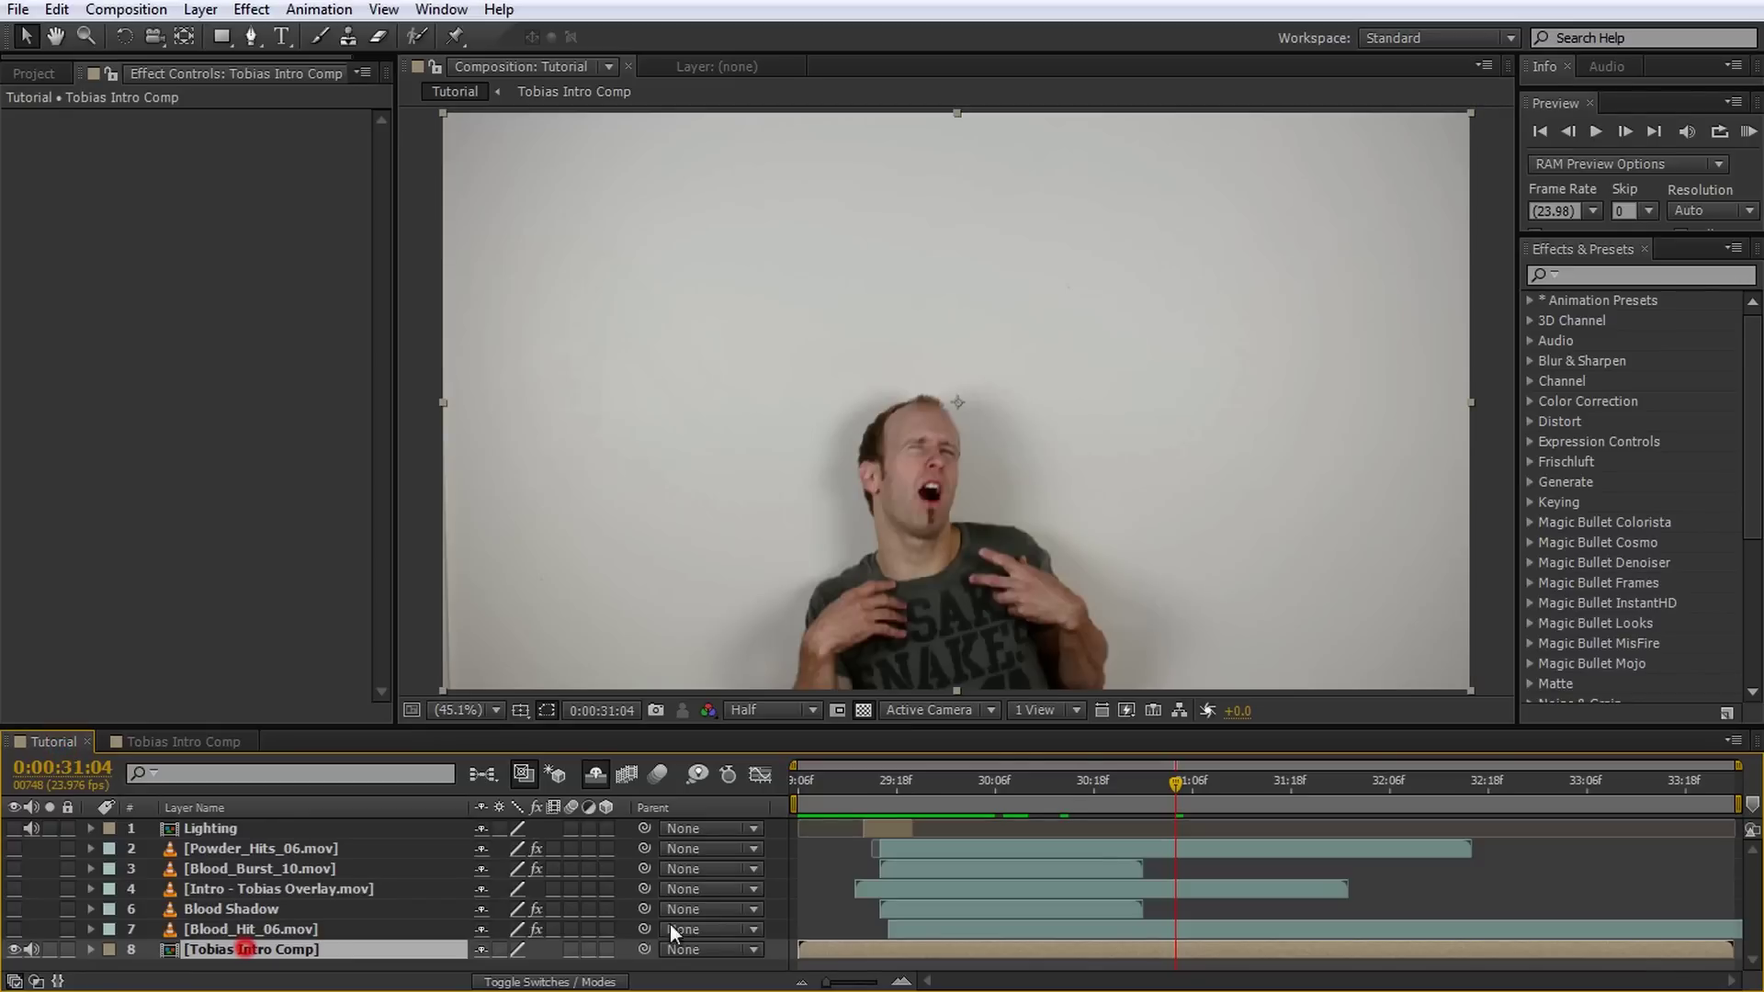
Turn on the Blood_Hit_06 layer and scrub through the blood hit near 29:16.
left_click_drag(1165, 783, 924, 812)
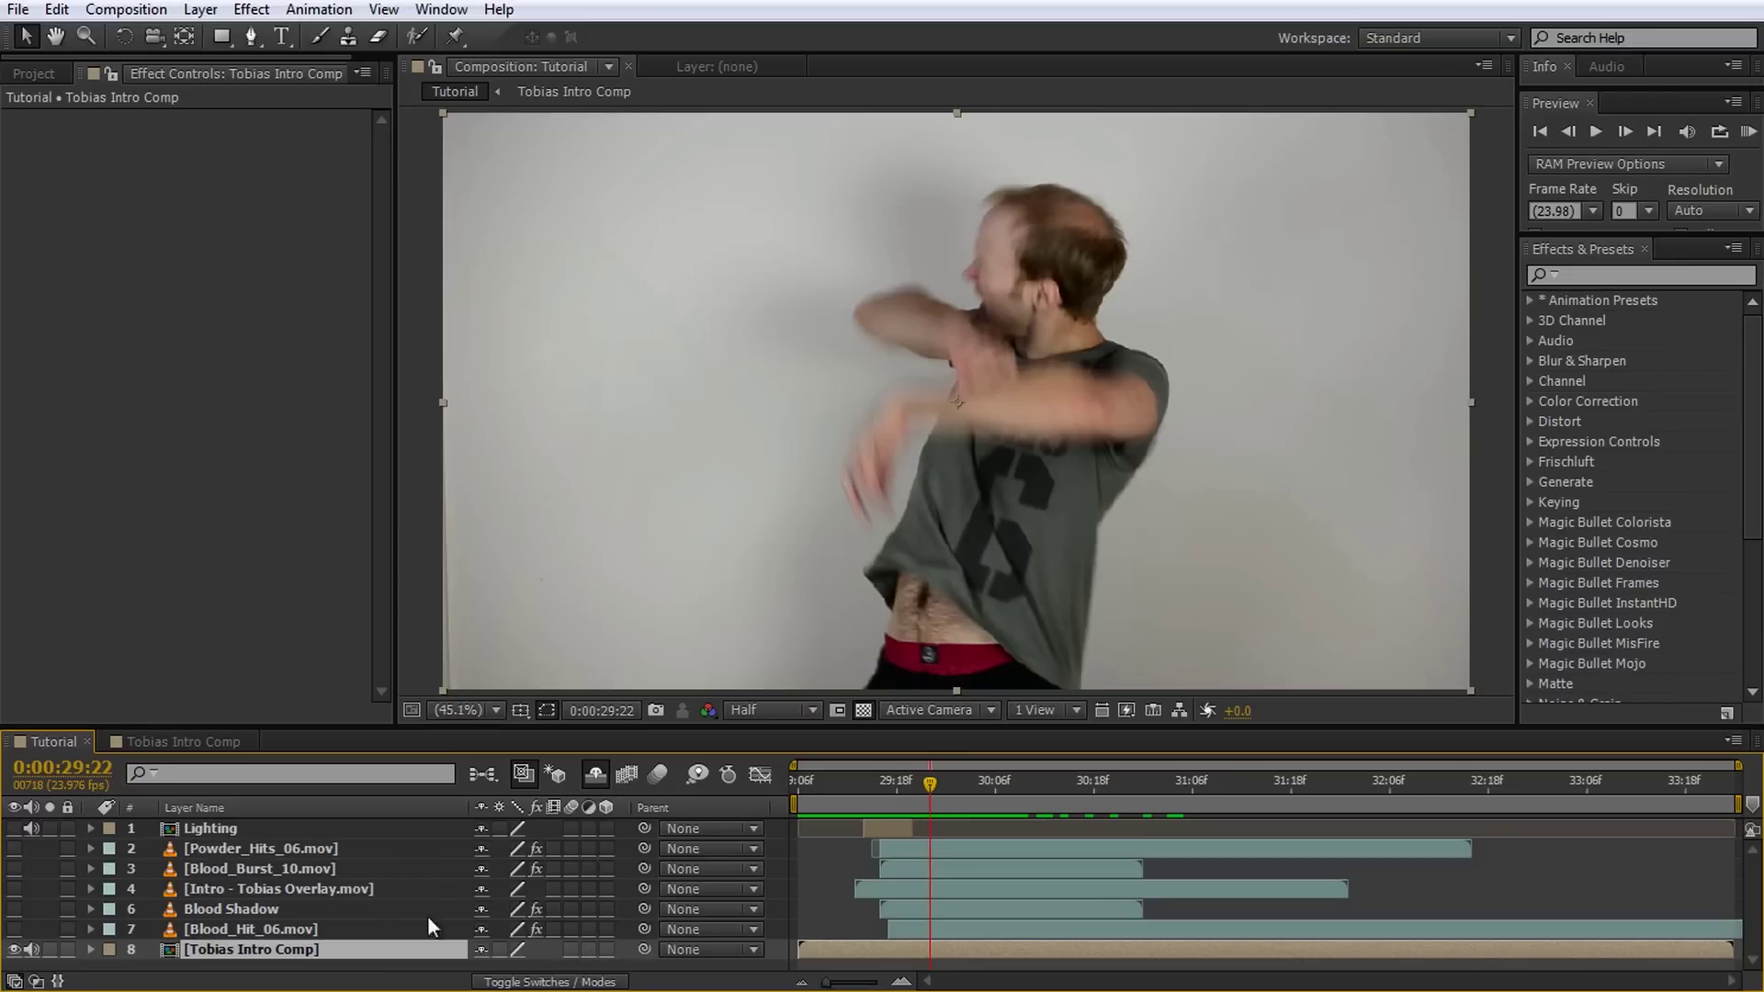
left_click(14, 929)
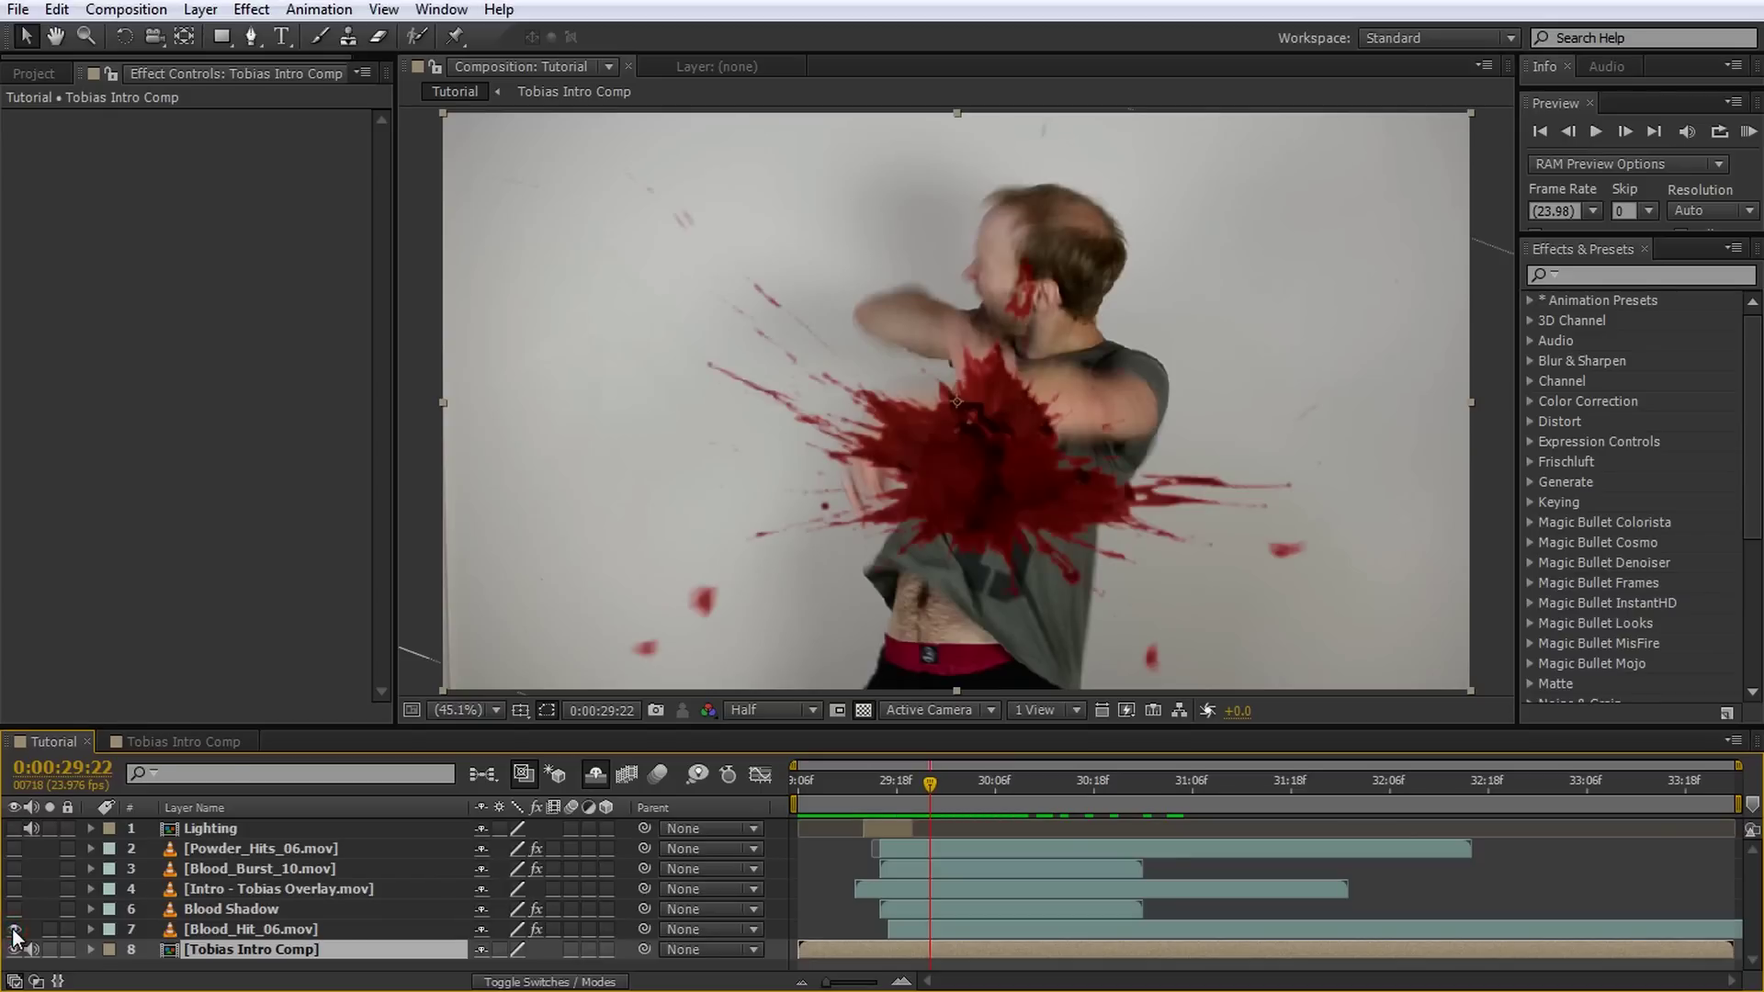
mouse_move(930, 796)
left_mouse_down()
mouse_move(1150, 814)
mouse_move(909, 823)
left_mouse_up()
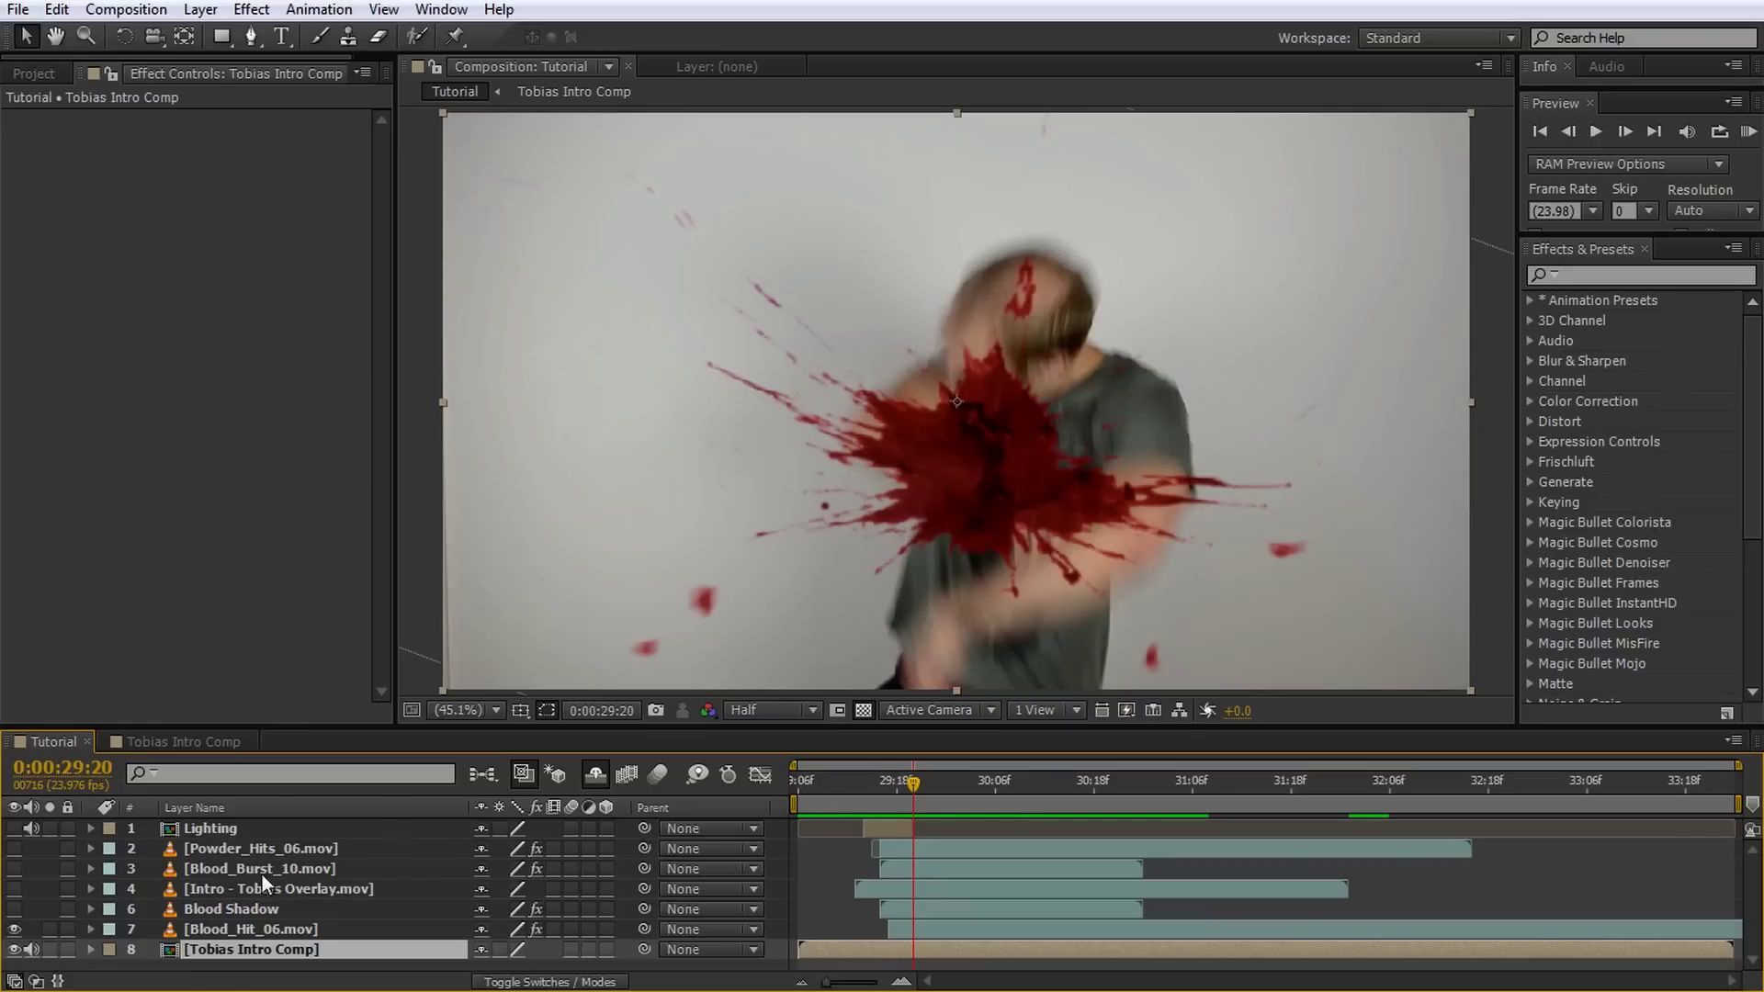
Show the Intro - Tobias Overlay layer, preview it soloed, then unsolo it and show Blood_Burst_10.
left_click(241, 888)
left_click(13, 889)
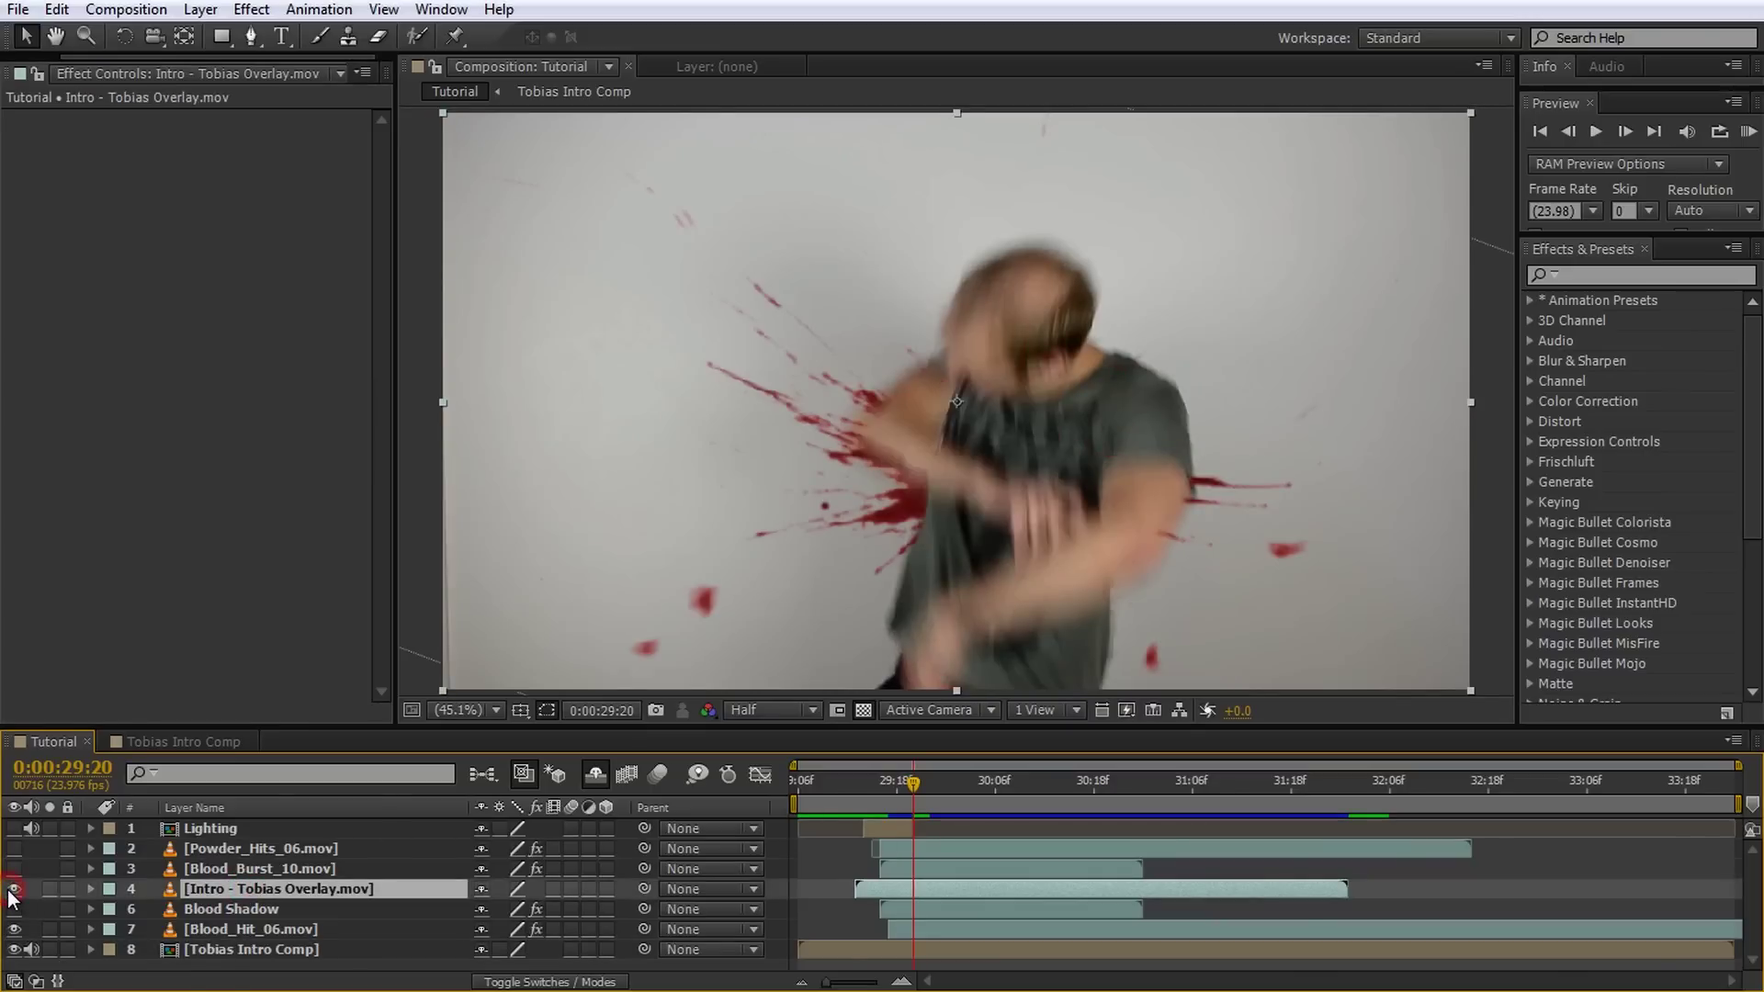
left_click(49, 889)
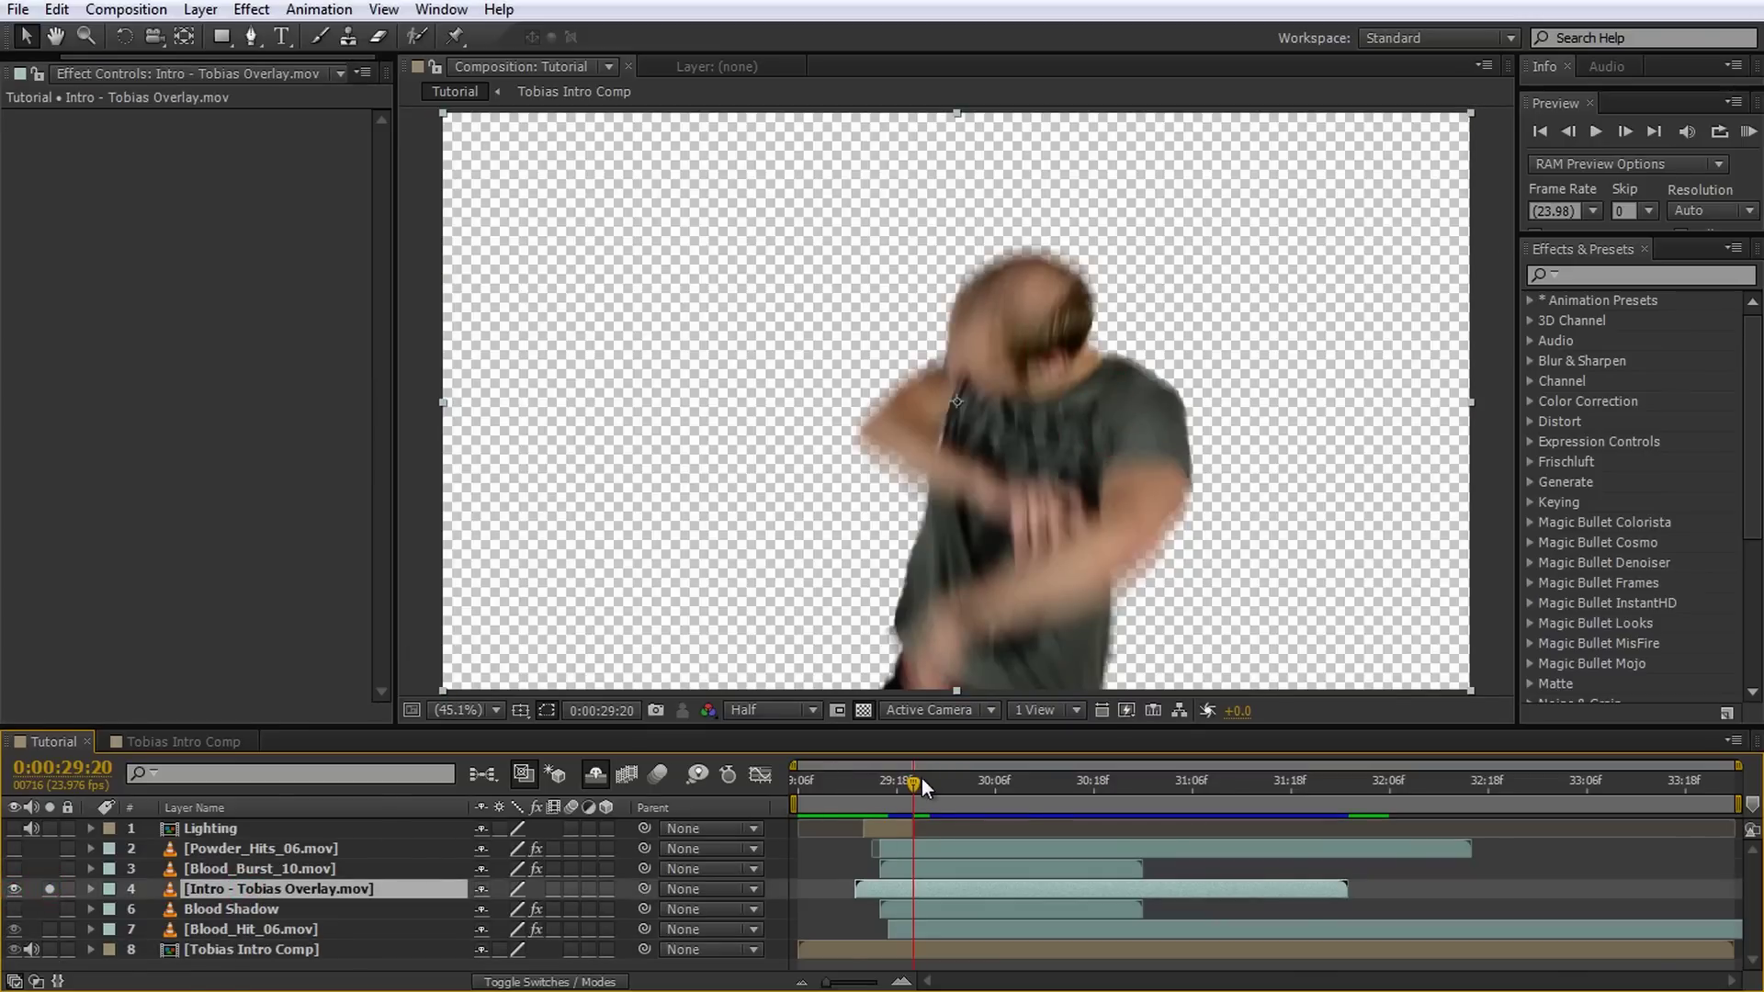
left_click_drag(923, 779, 922, 832)
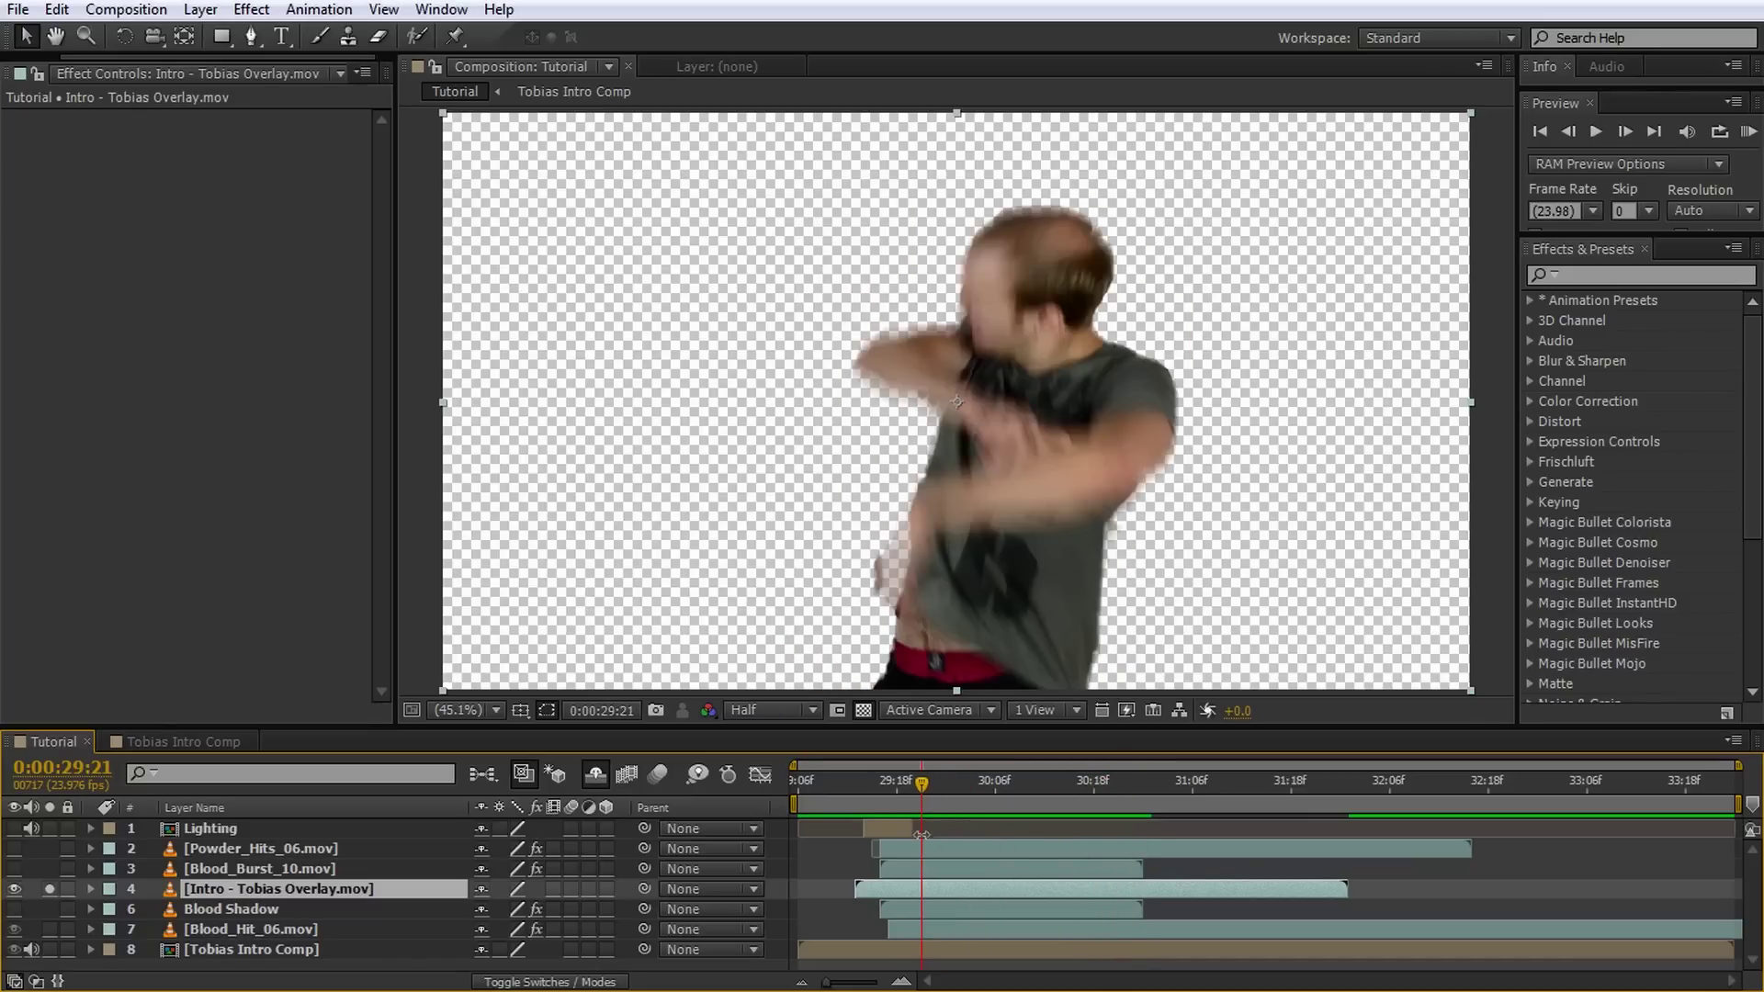
left_click(49, 889)
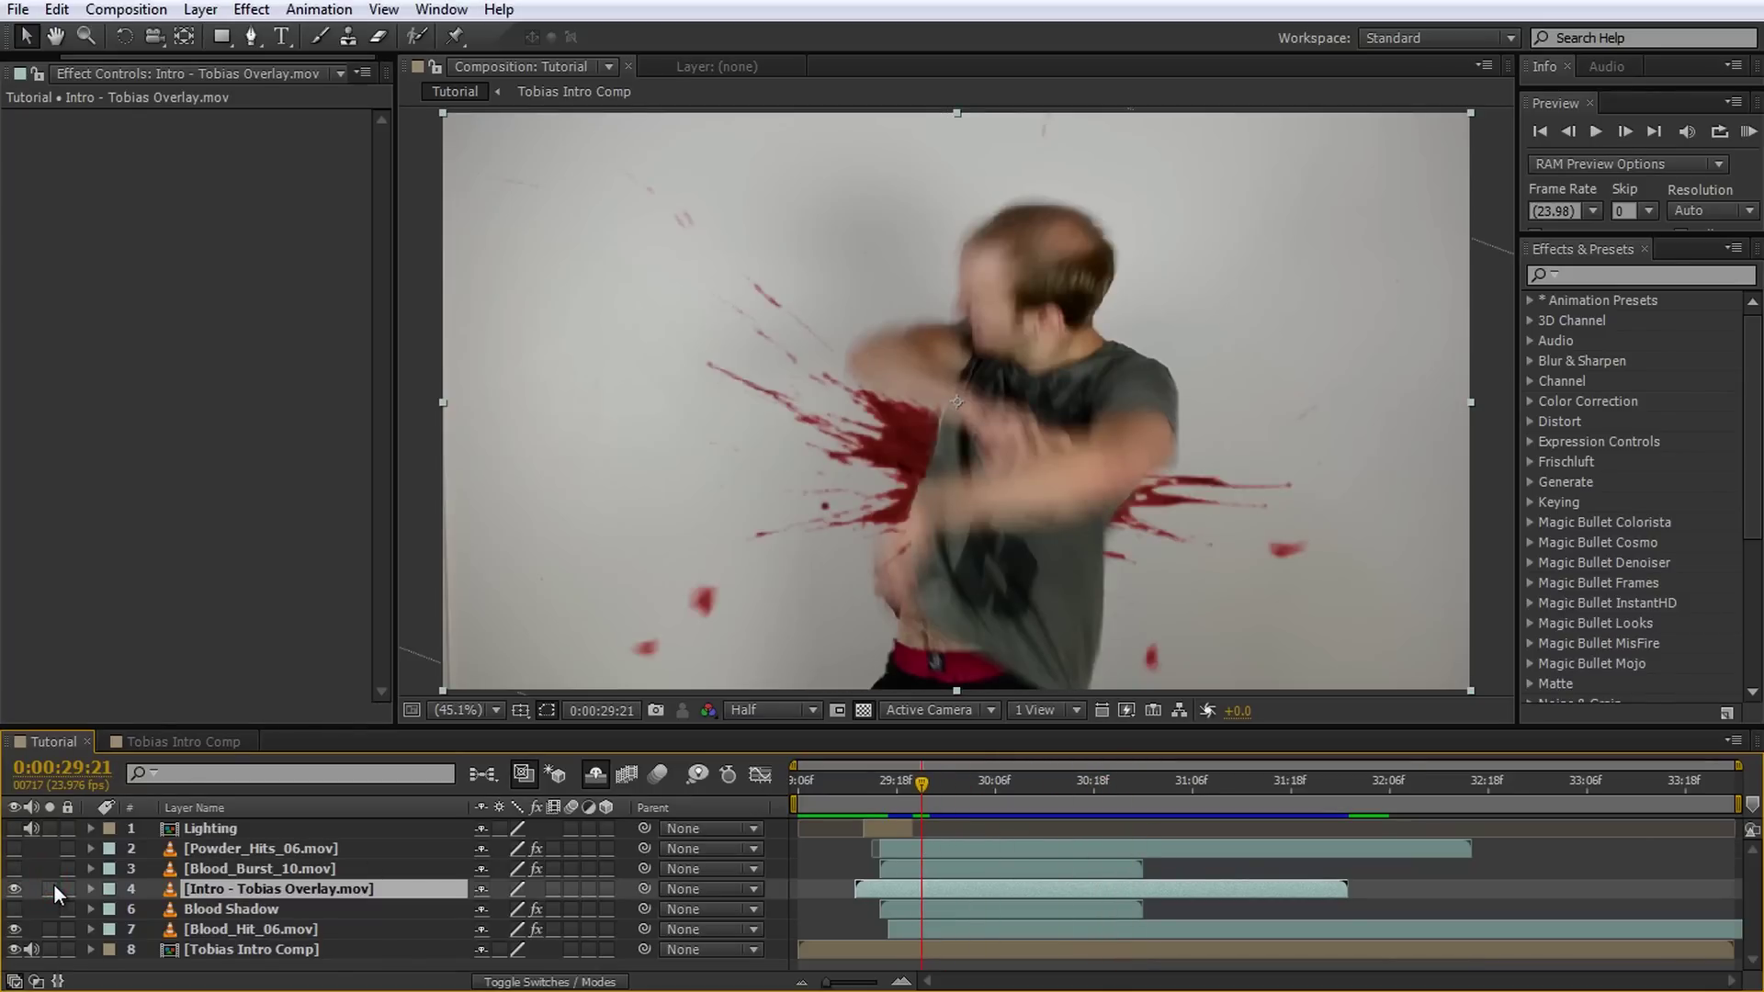
left_click(14, 869)
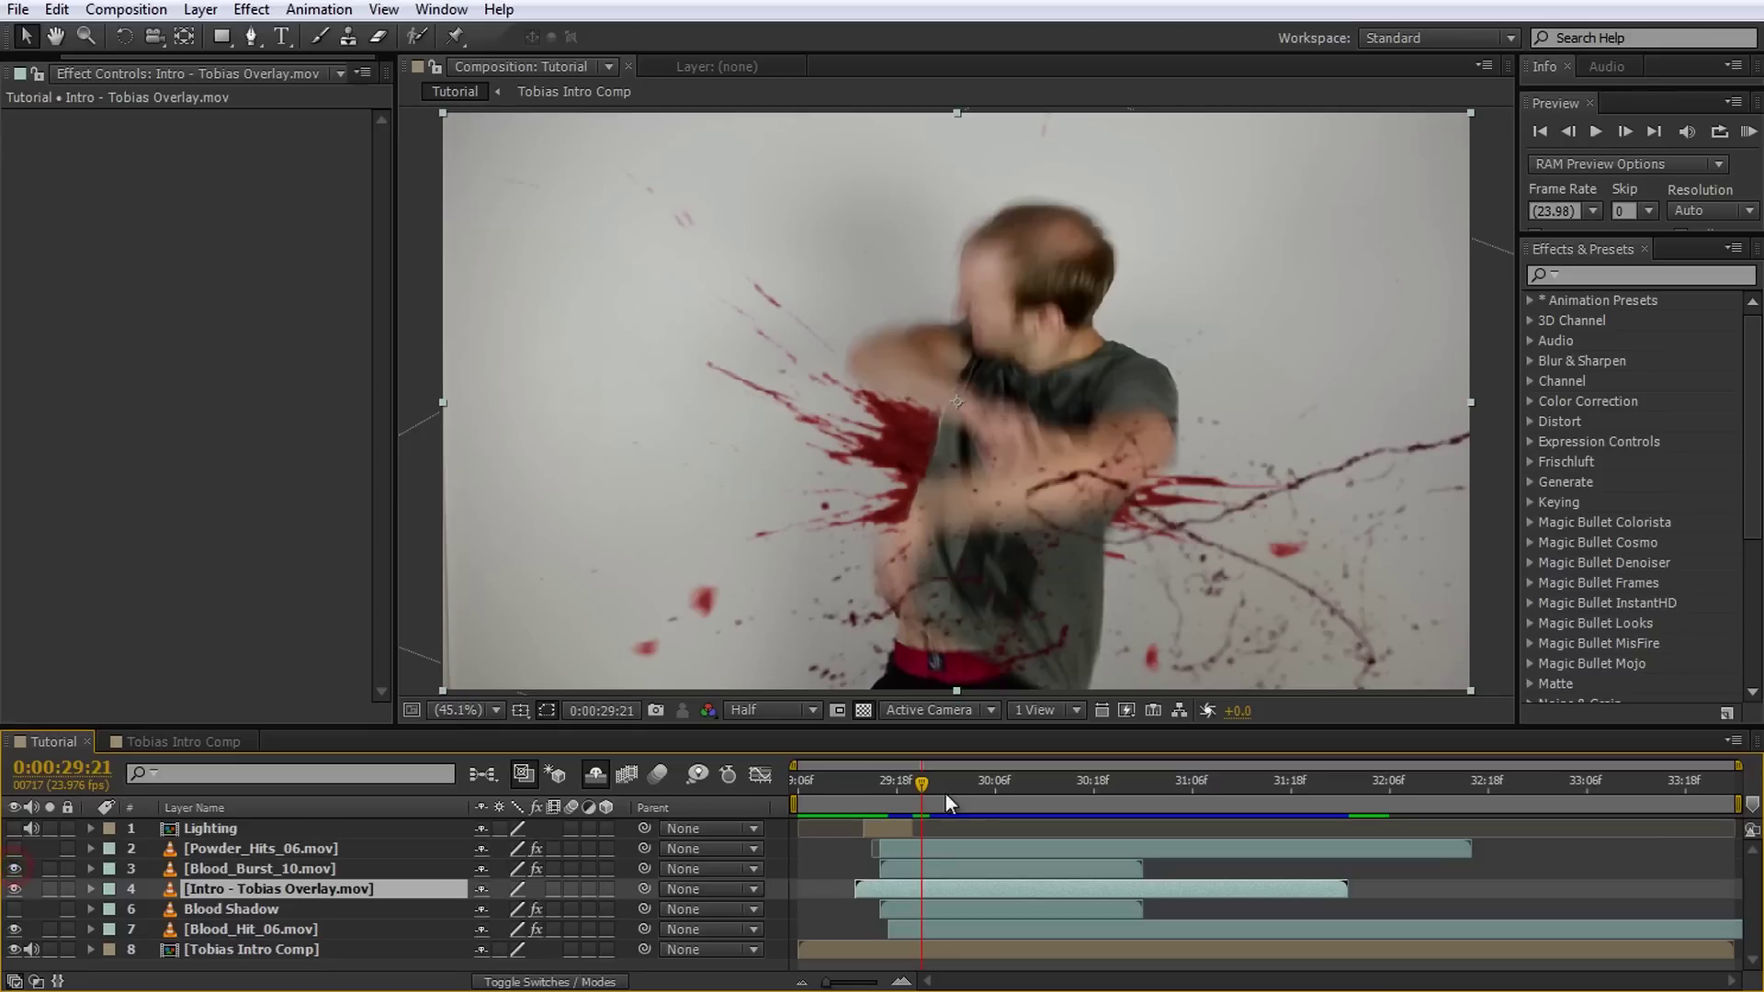
left_click_drag(918, 782, 884, 785)
Make the Blood Shadow layer visible and scrub through the blood burst.
left_click(230, 909)
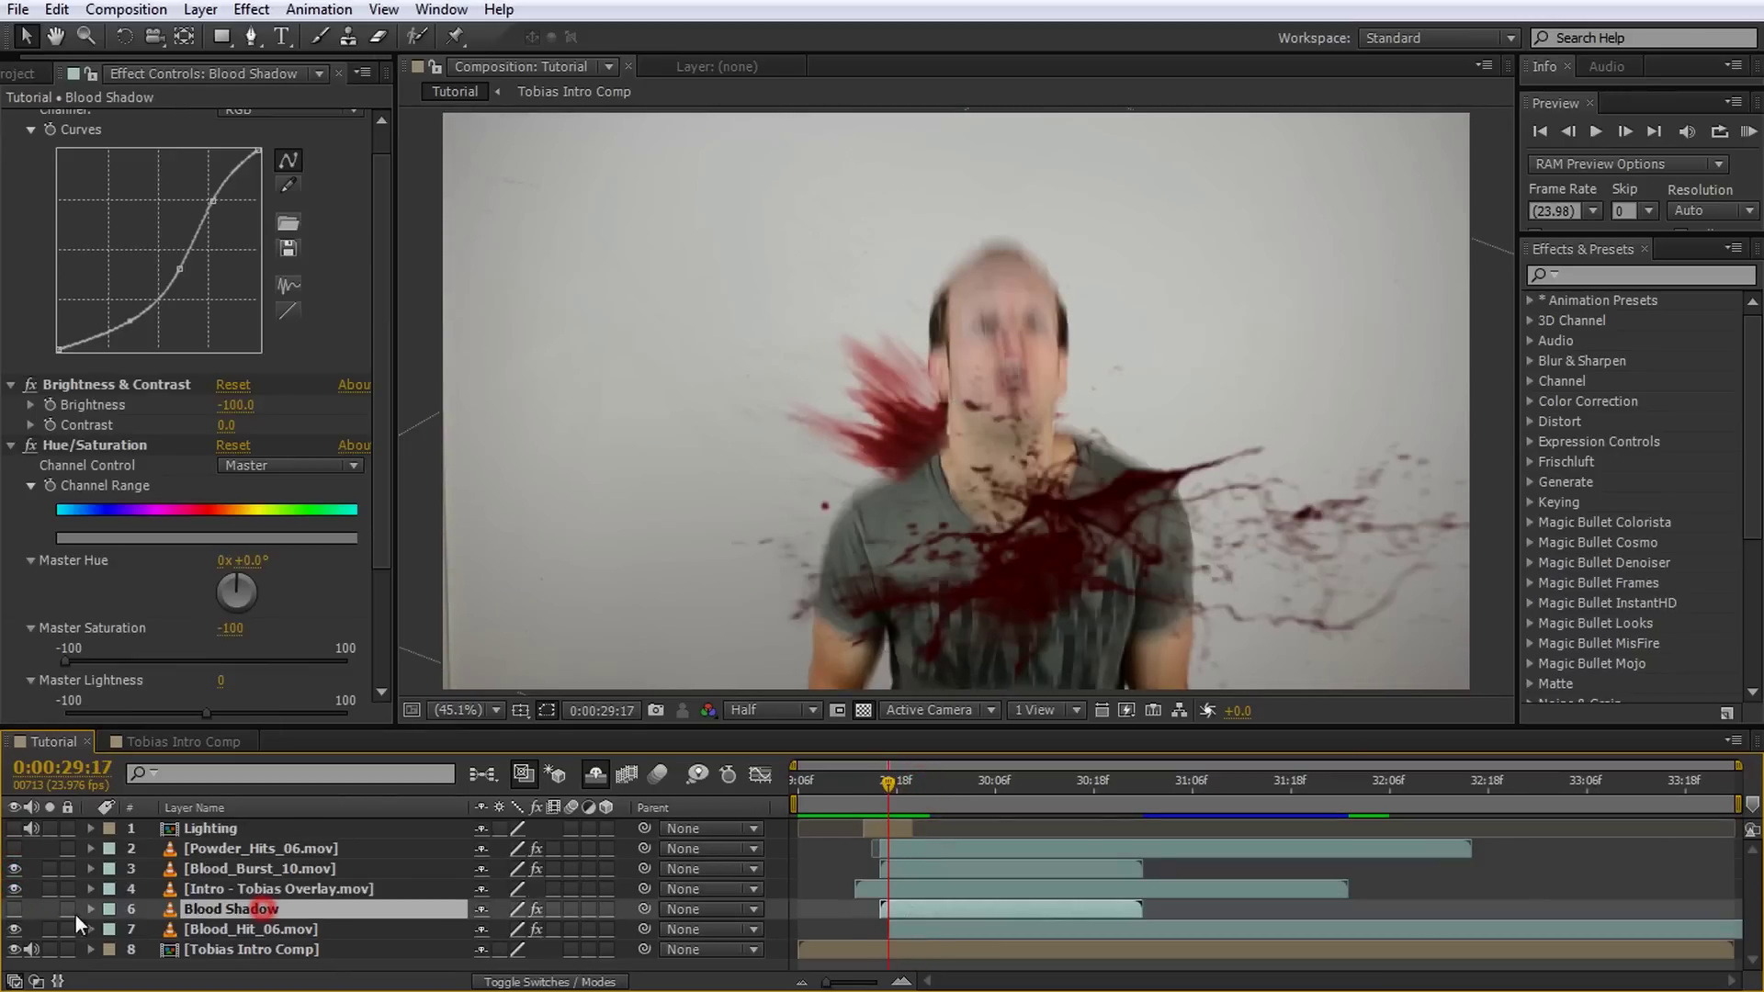
left_click(14, 908)
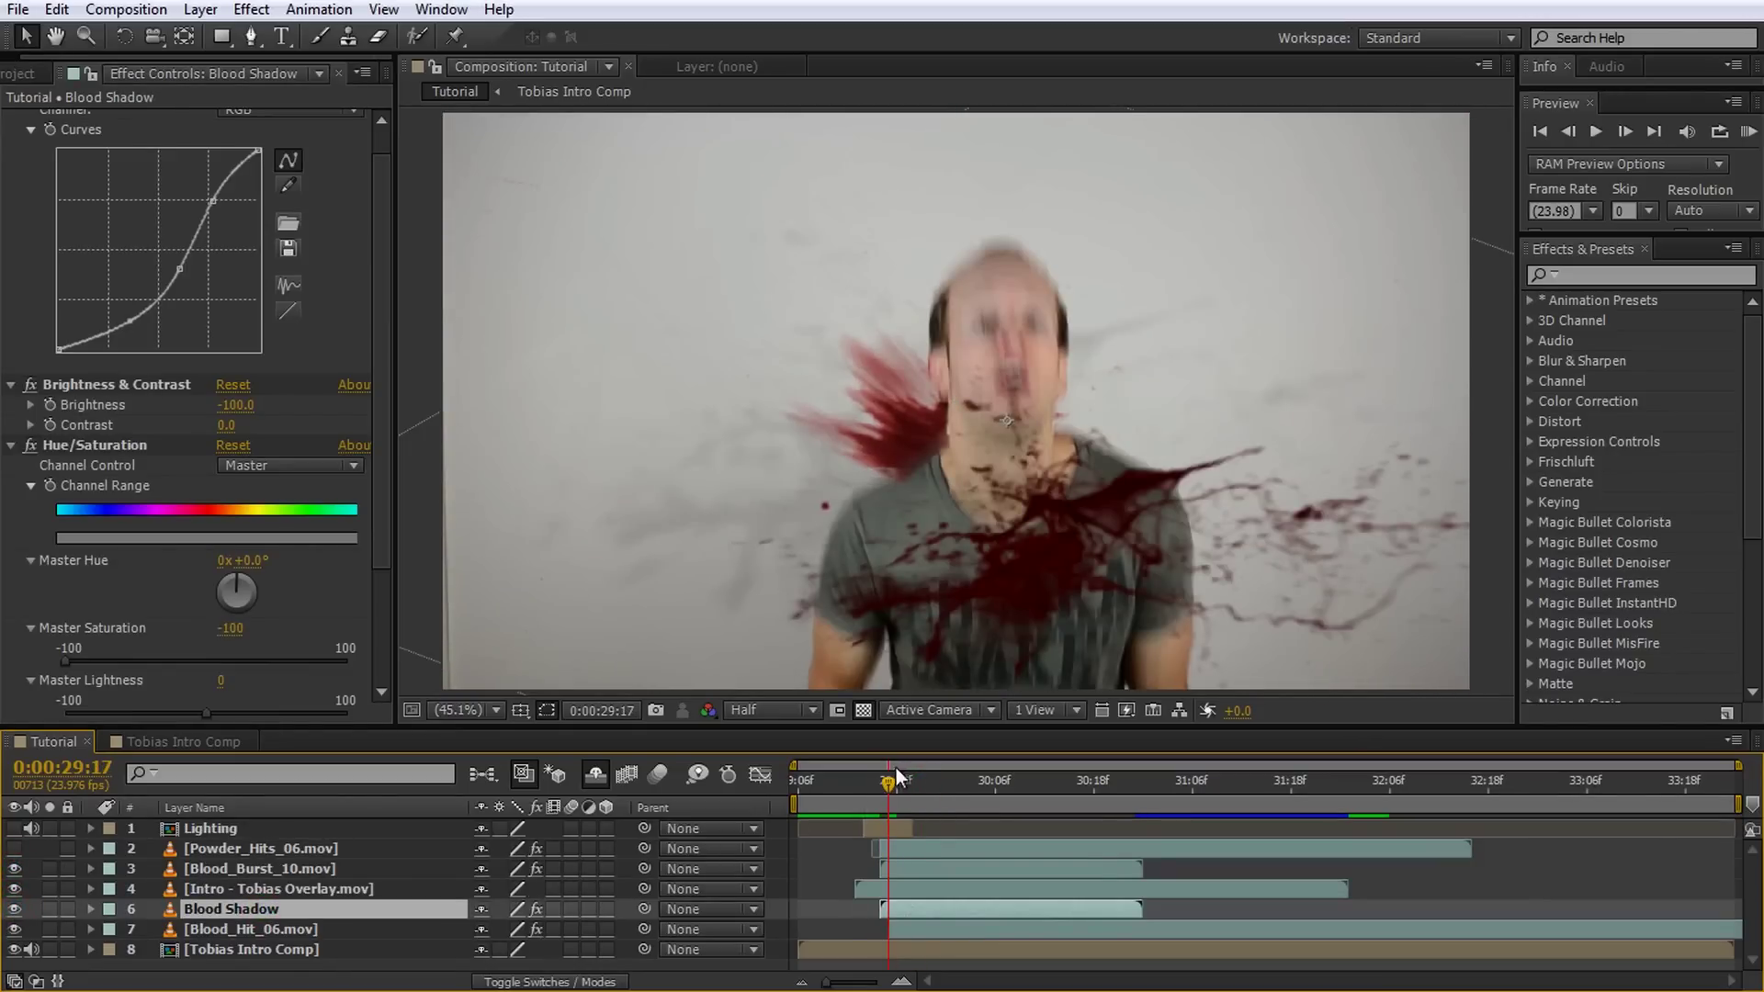
left_click_drag(896, 768, 889, 808)
Make the Powder_Hits_06 layer visible and scrub around the blood hit to watch the presenter.
left_click(228, 849)
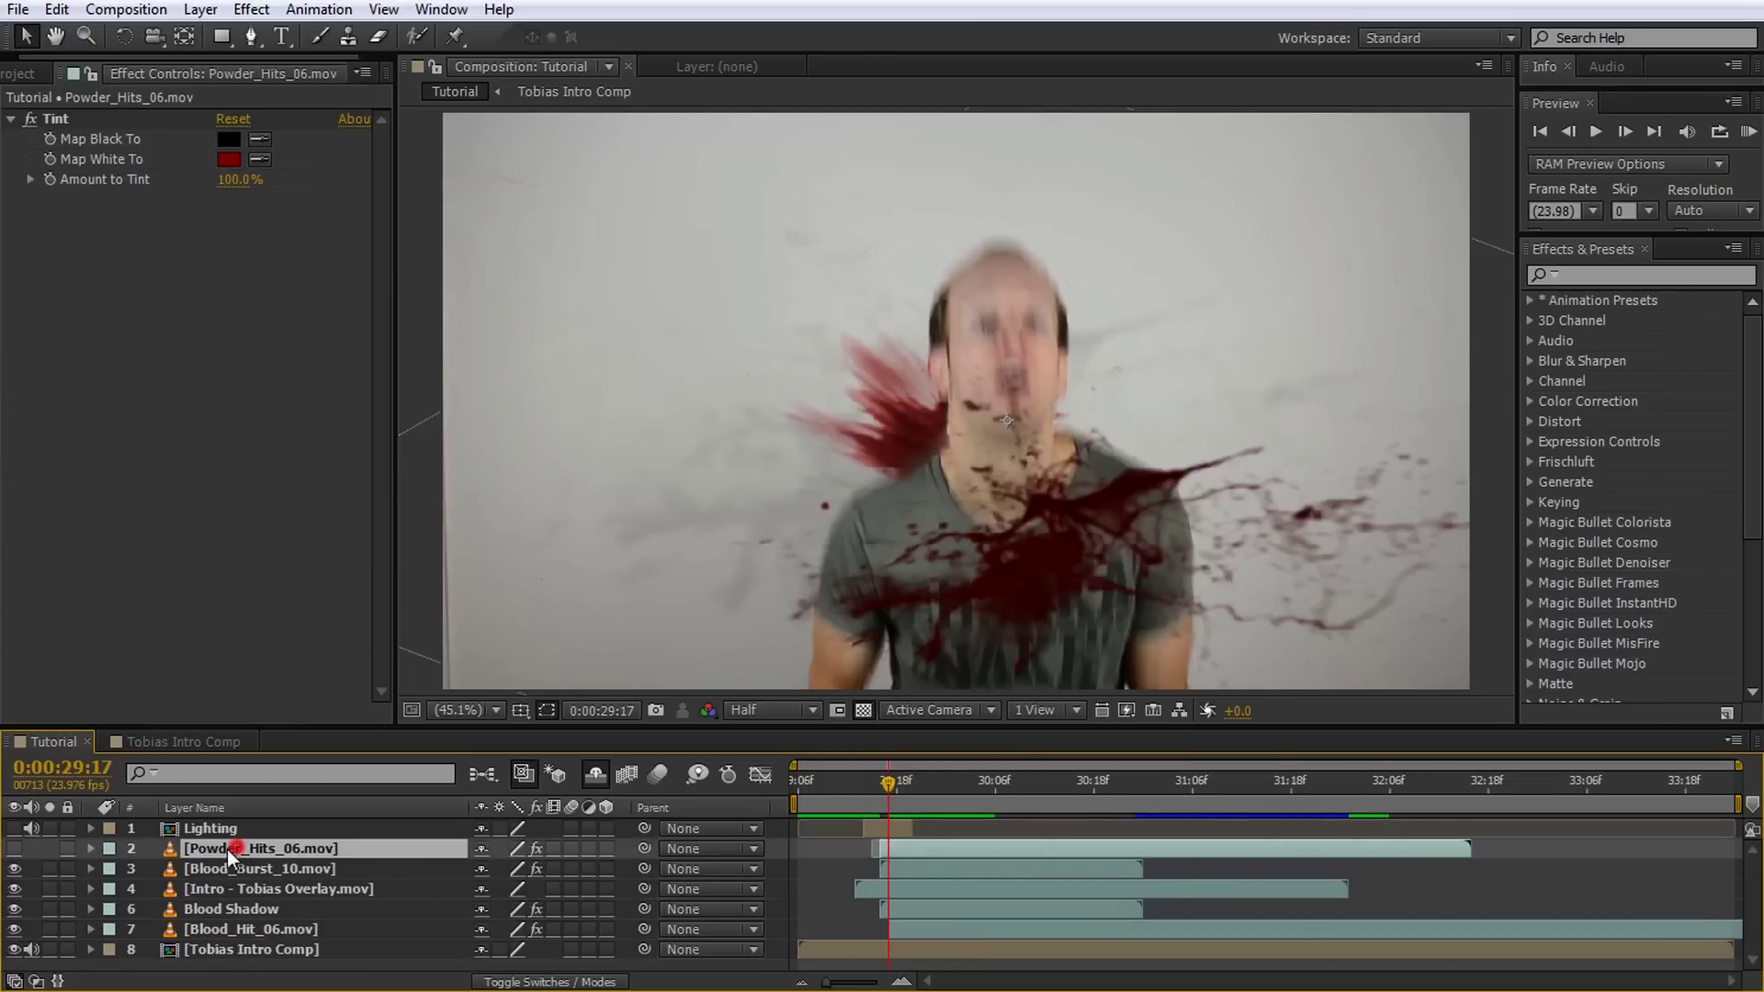
left_click(15, 849)
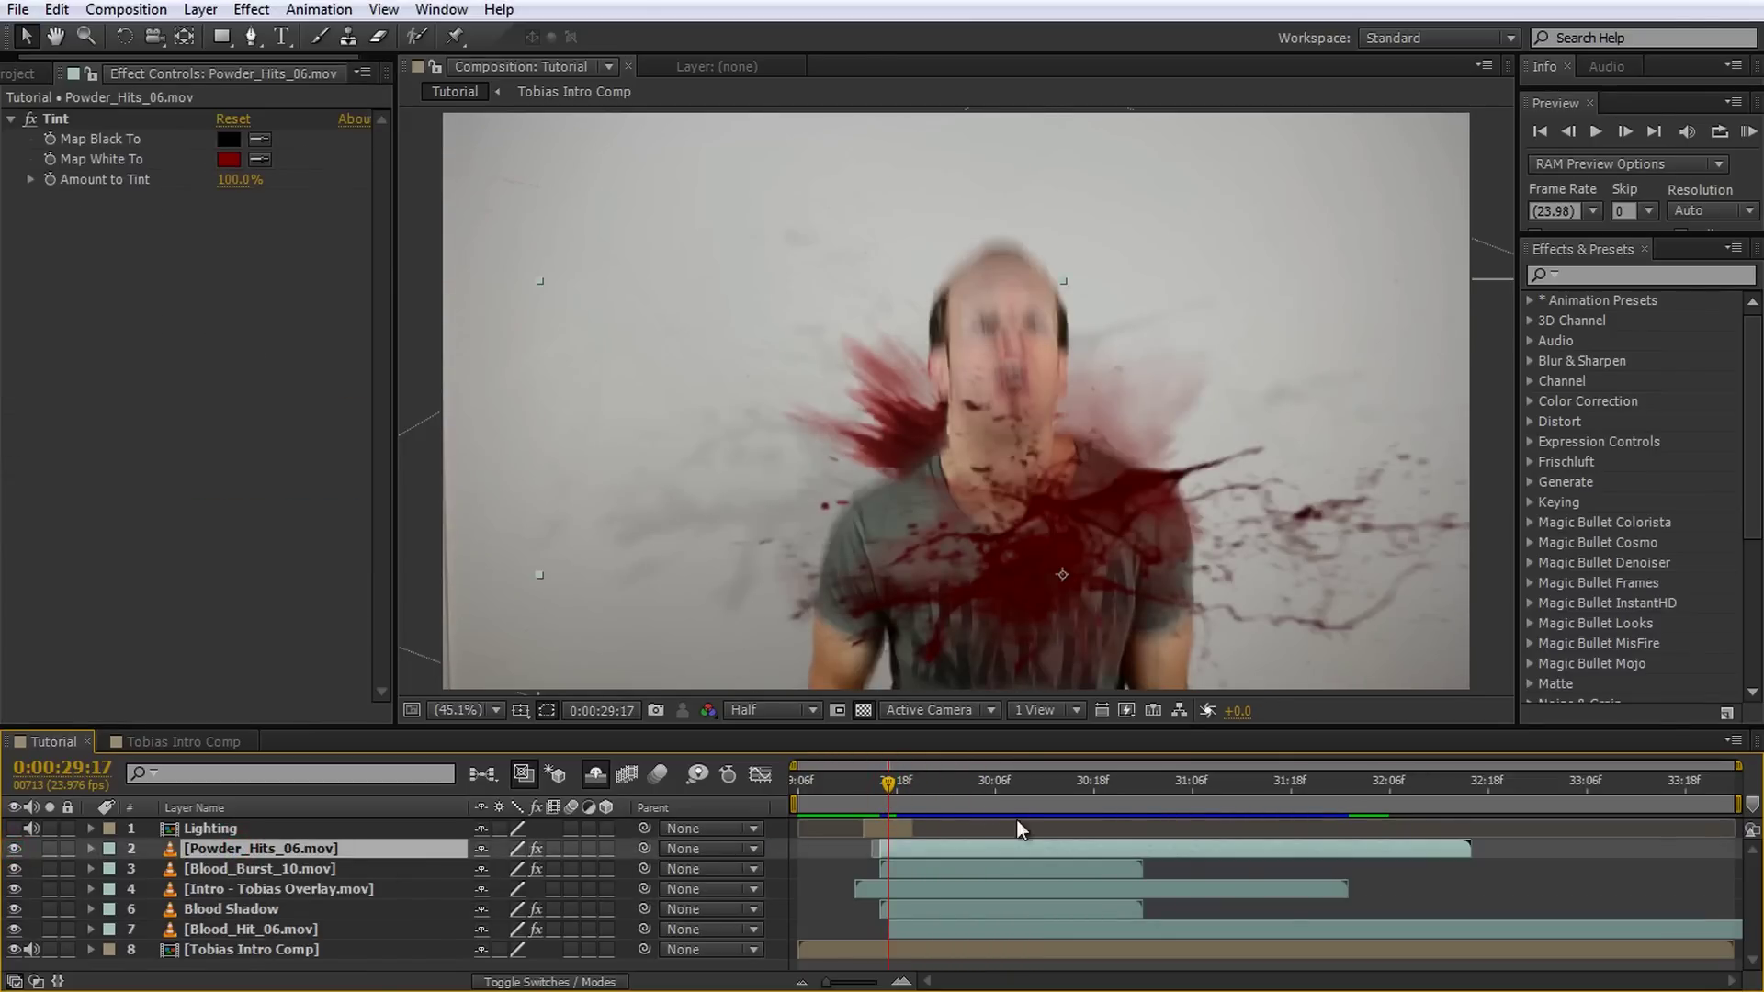
left_click_drag(883, 791, 1331, 831)
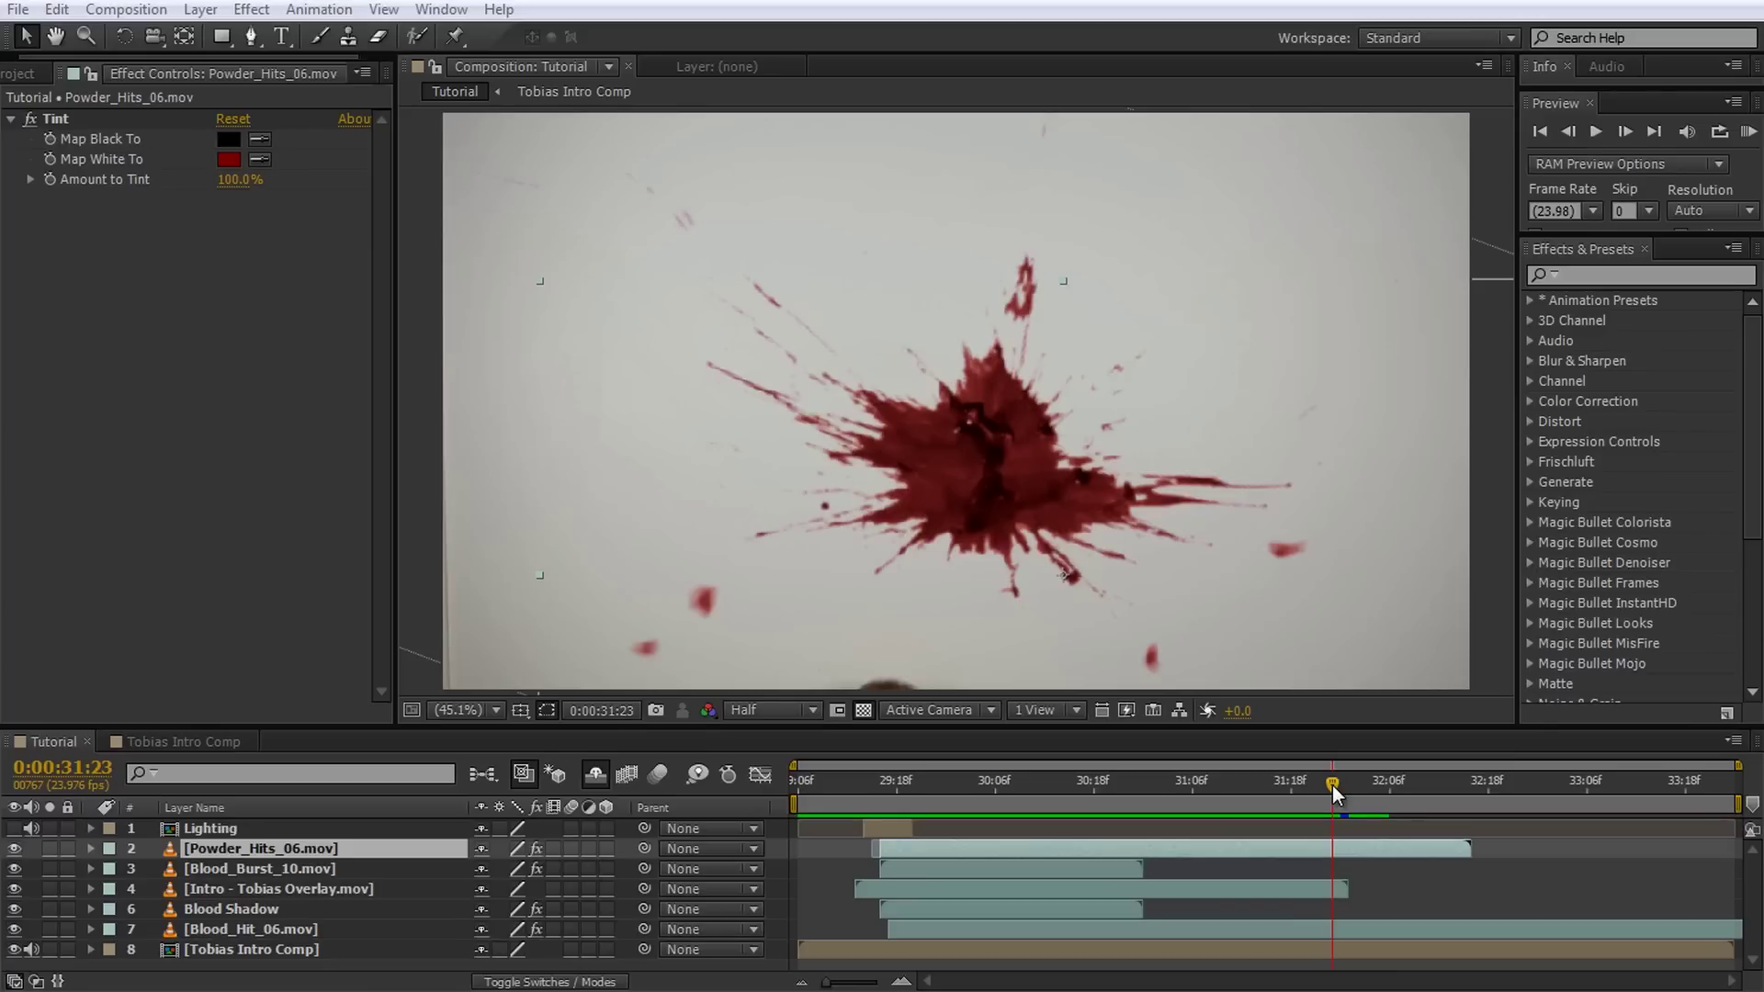
left_click_drag(1332, 785, 1084, 796)
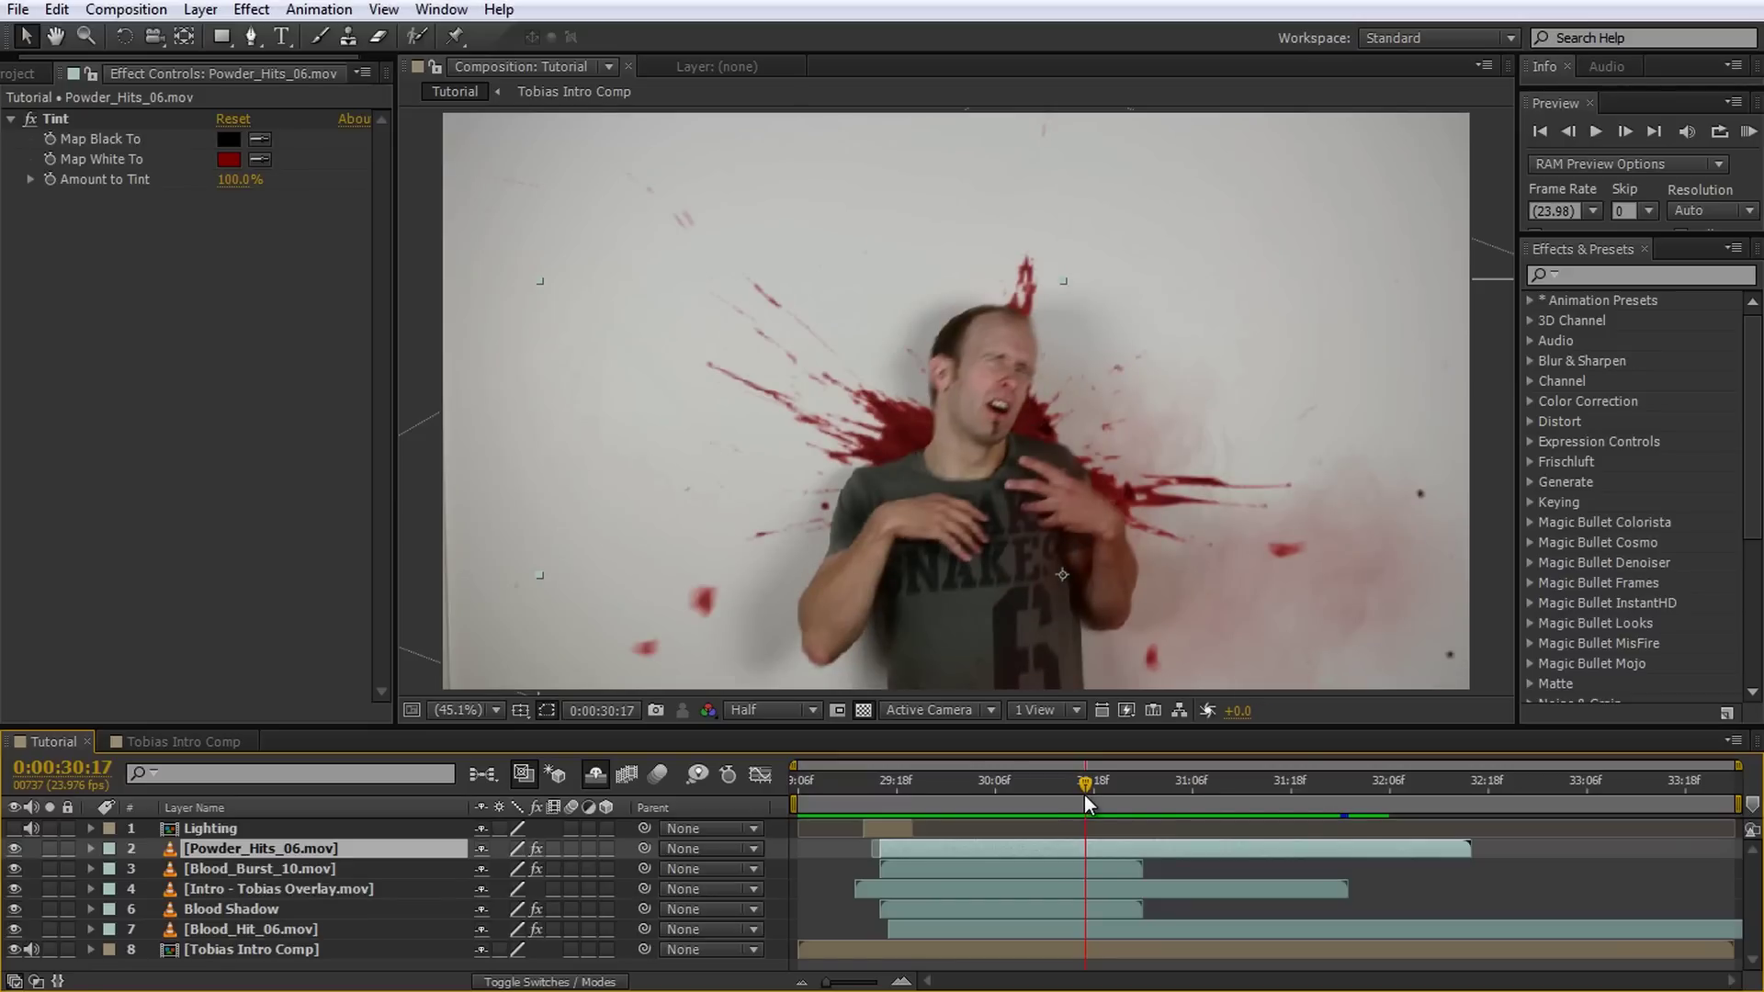
Hide the intro overlay, select Blood_Hit_06.mov and search Effects & Presets for 'smear'.
left_click(286, 890)
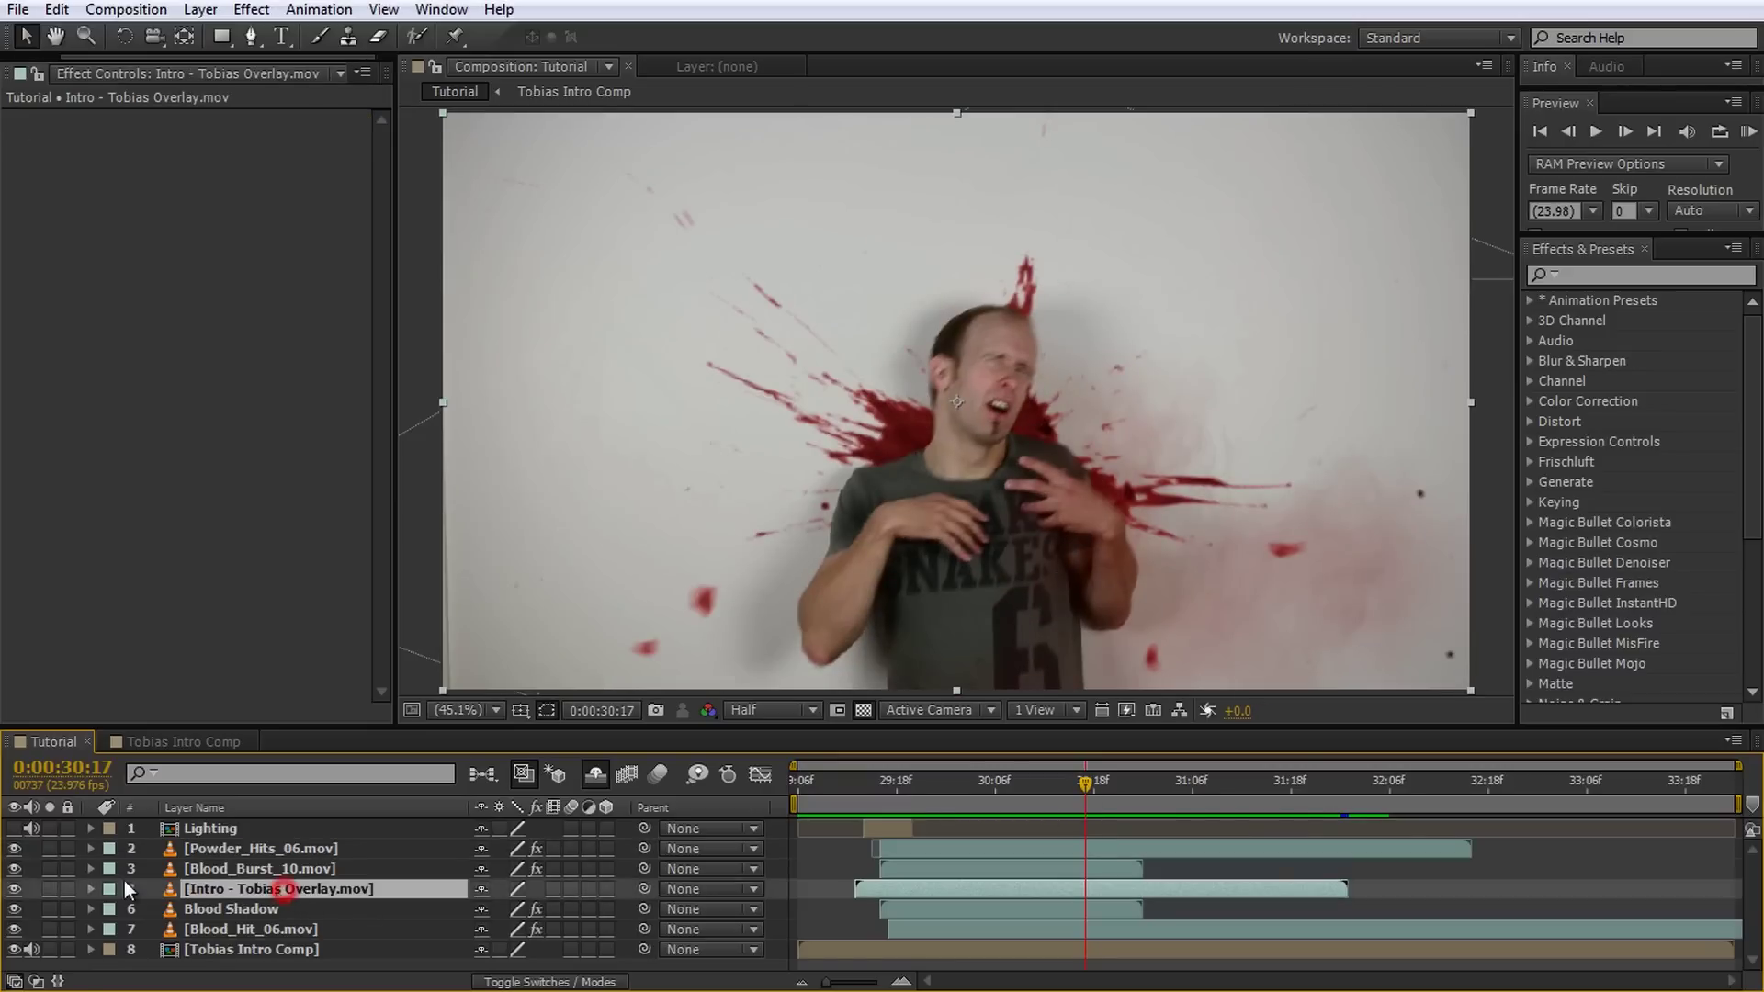
left_click(14, 890)
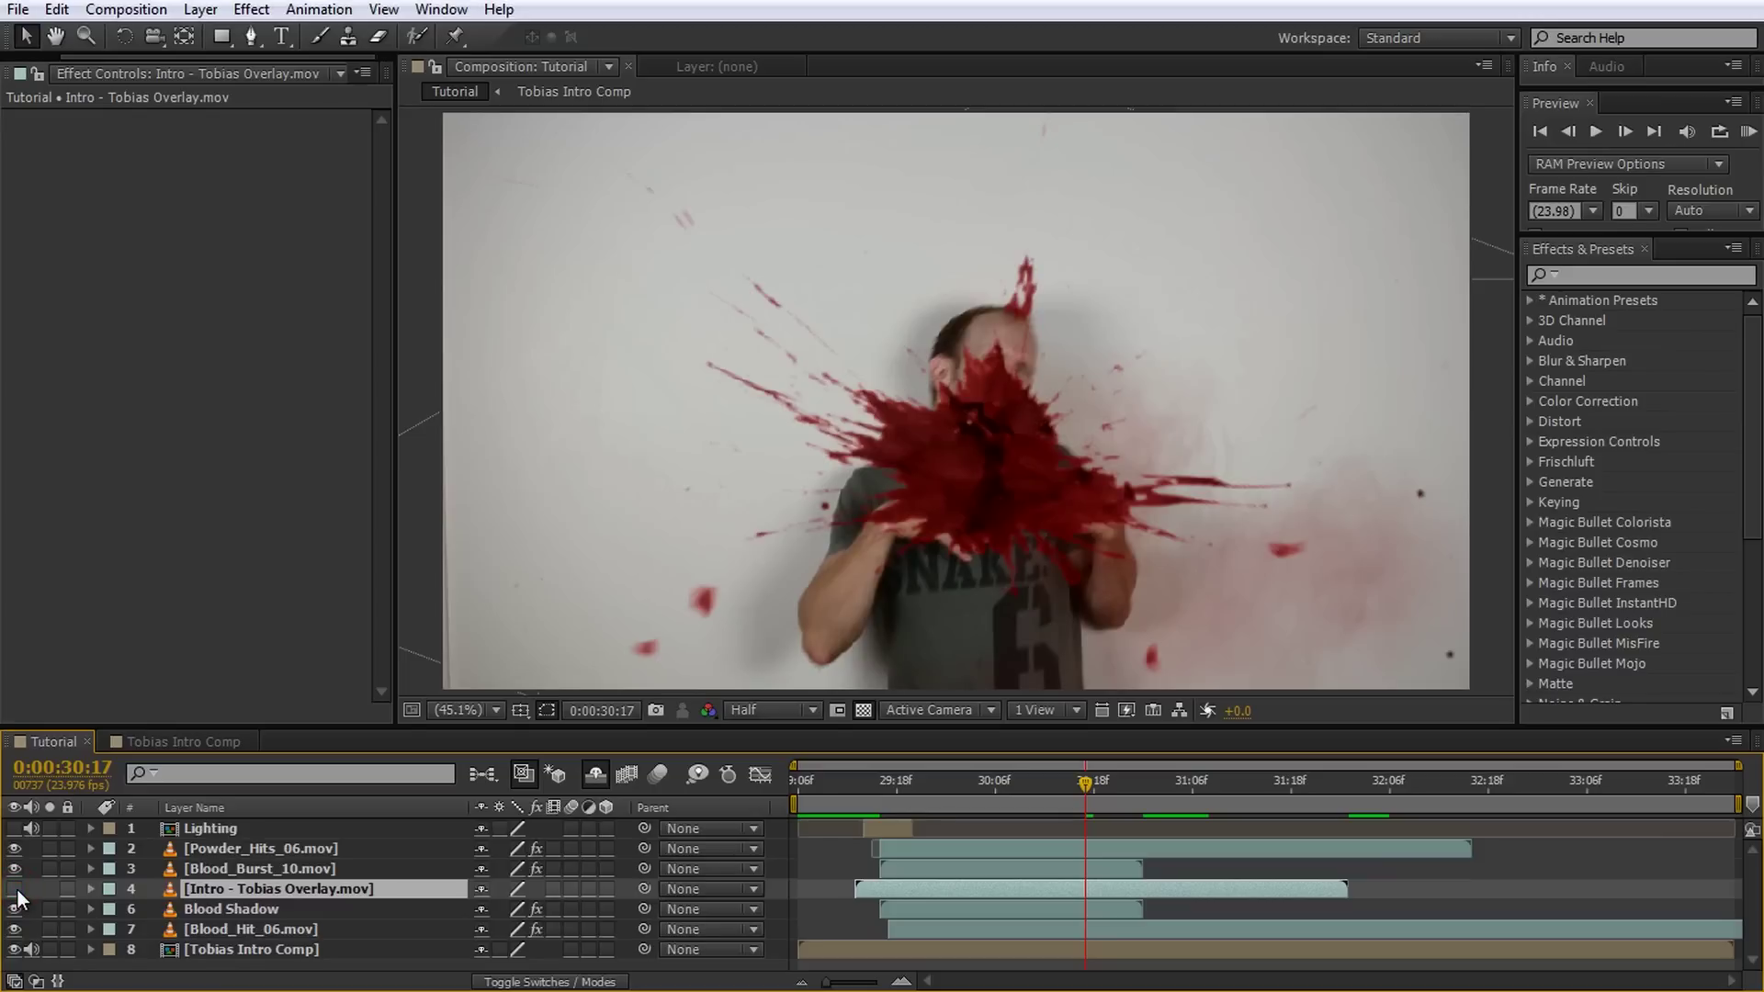
left_click(245, 928)
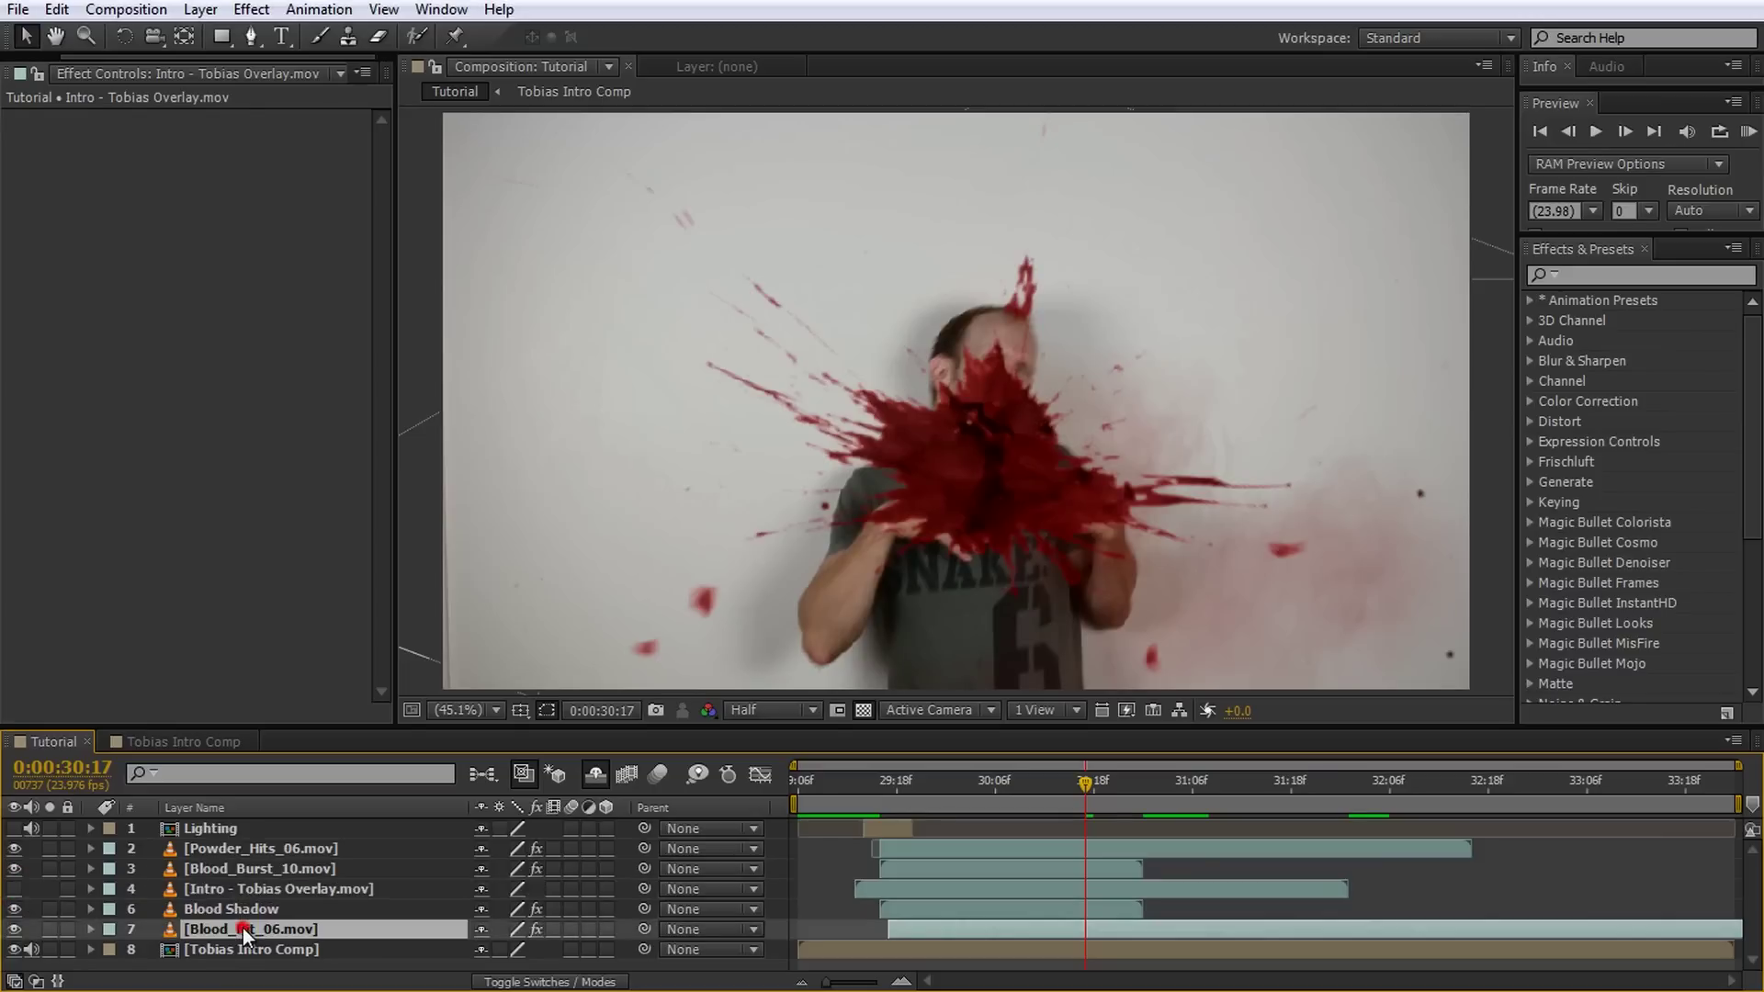
left_click(1606, 275)
type("smear")
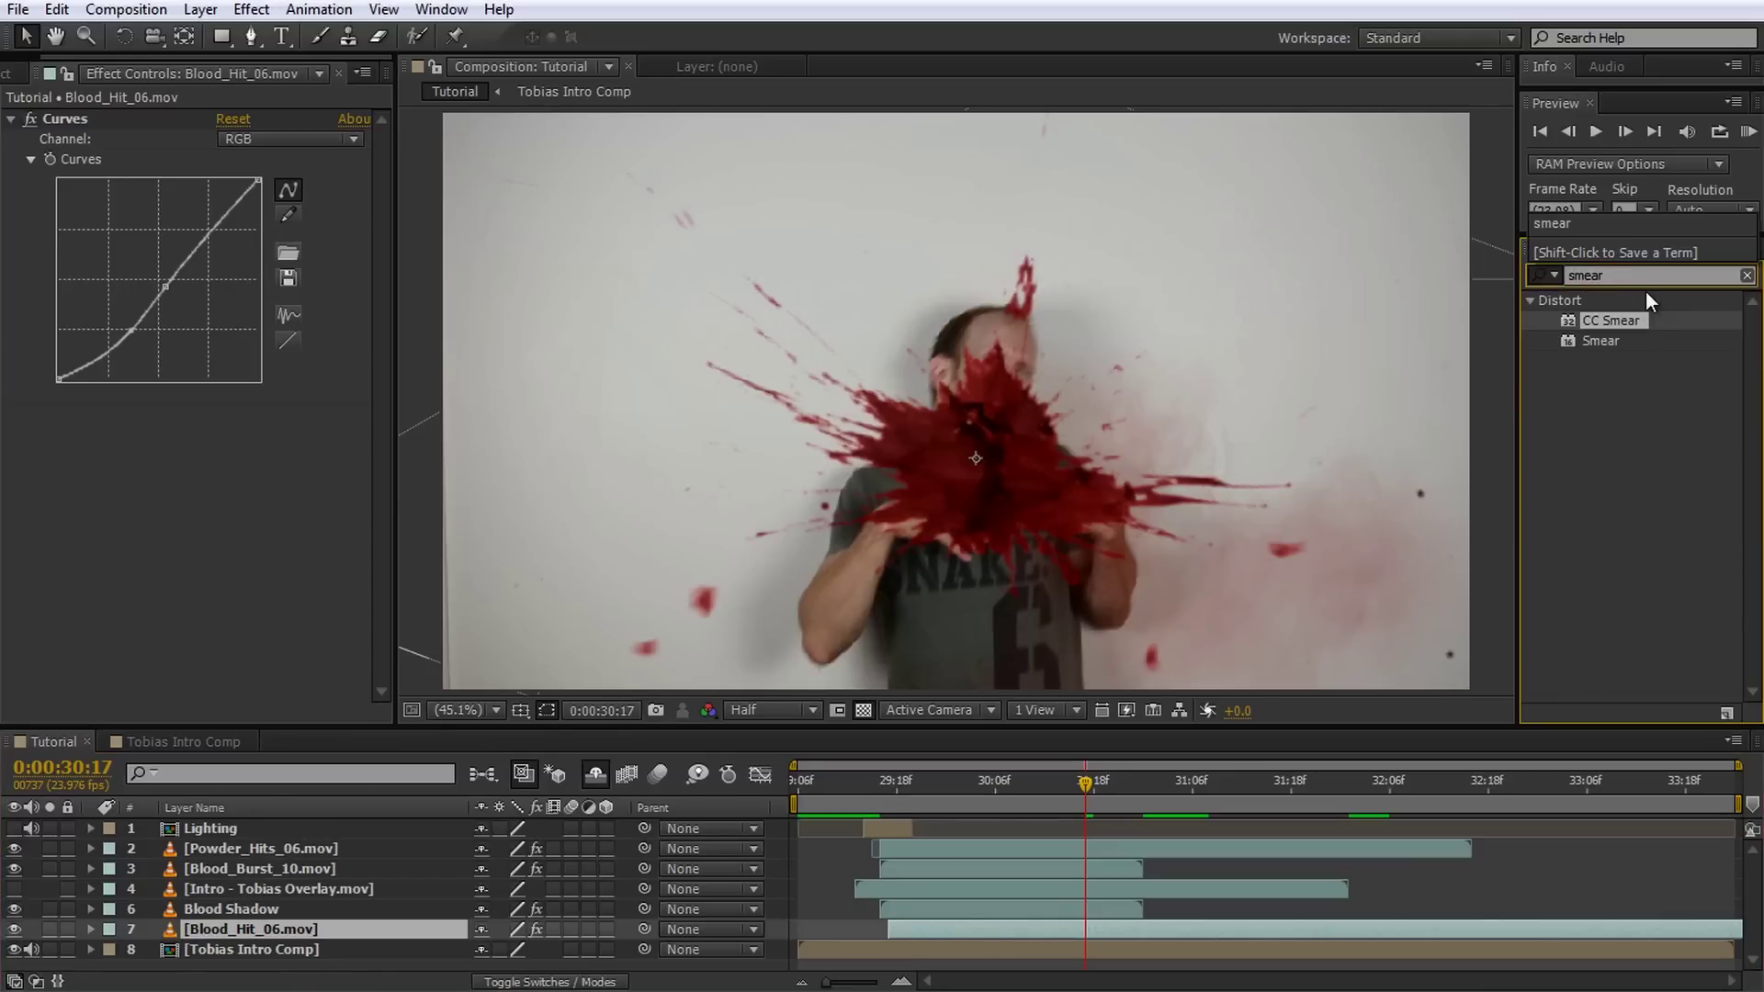
Apply CC Smear to Blood_Hit_06.mov and place From (636.4,350.6) and To (624.1,315.5) together at the splat centre.
double_click(1623, 323)
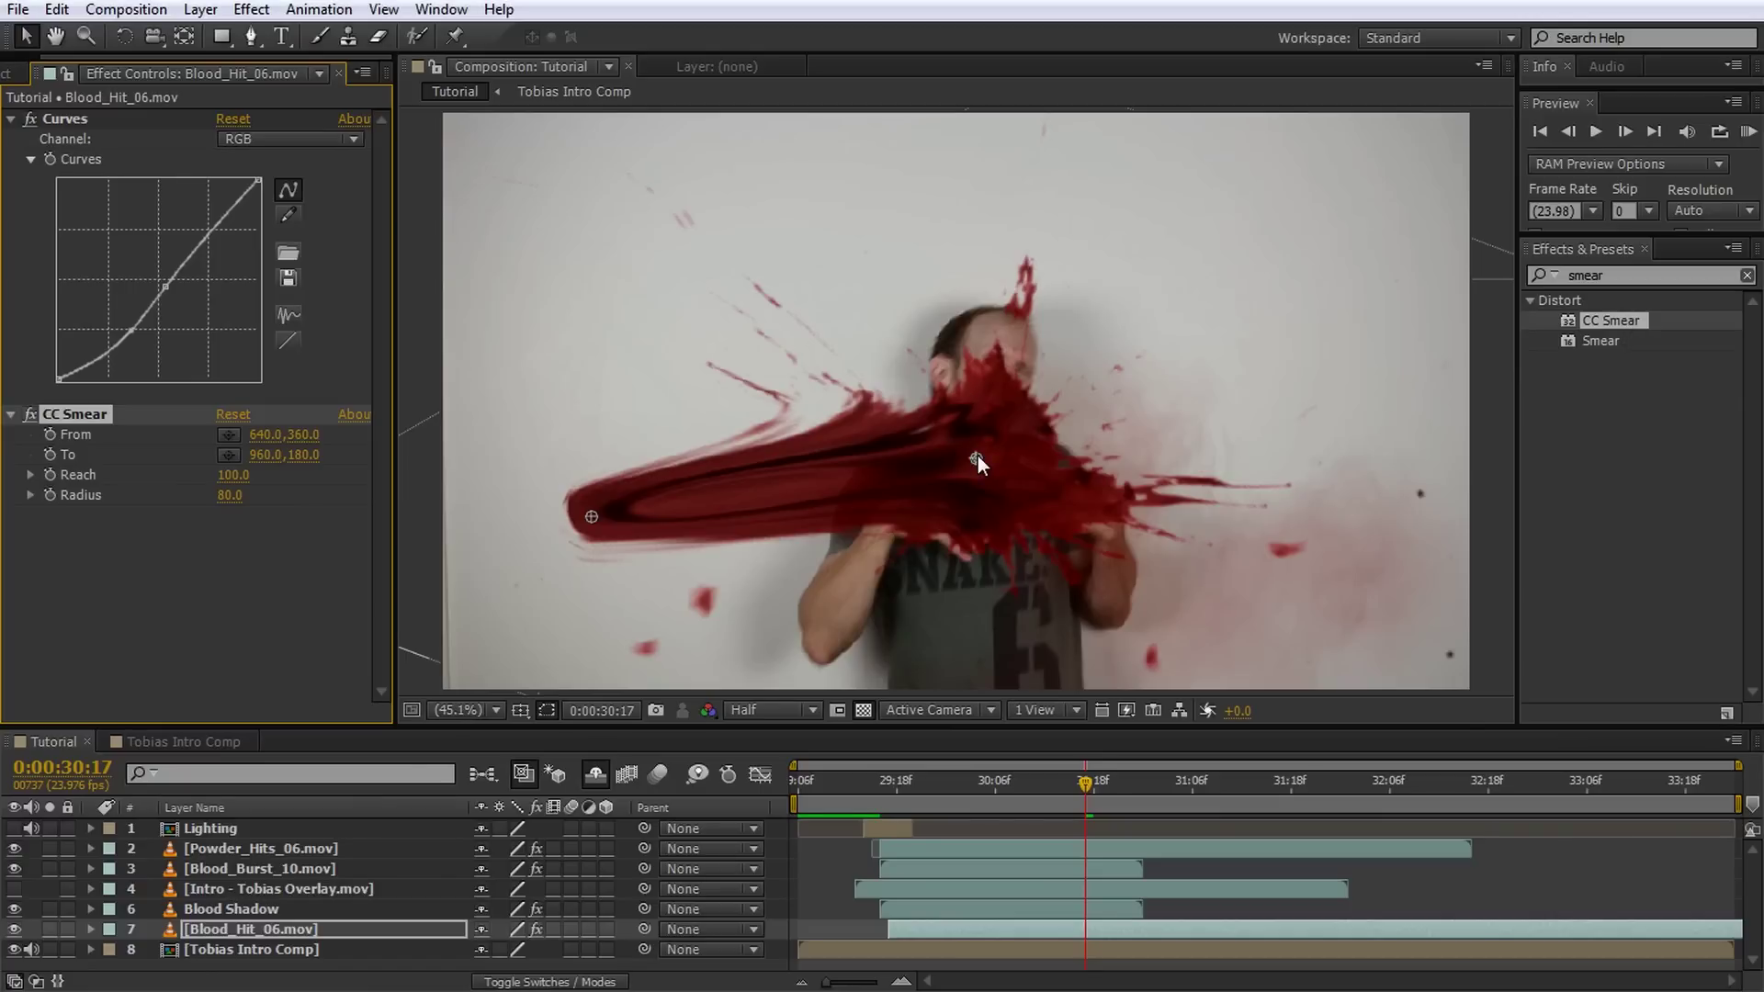
mouse_move(977, 455)
left_mouse_down()
mouse_move(851, 364)
mouse_move(809, 362)
mouse_move(825, 362)
left_mouse_up()
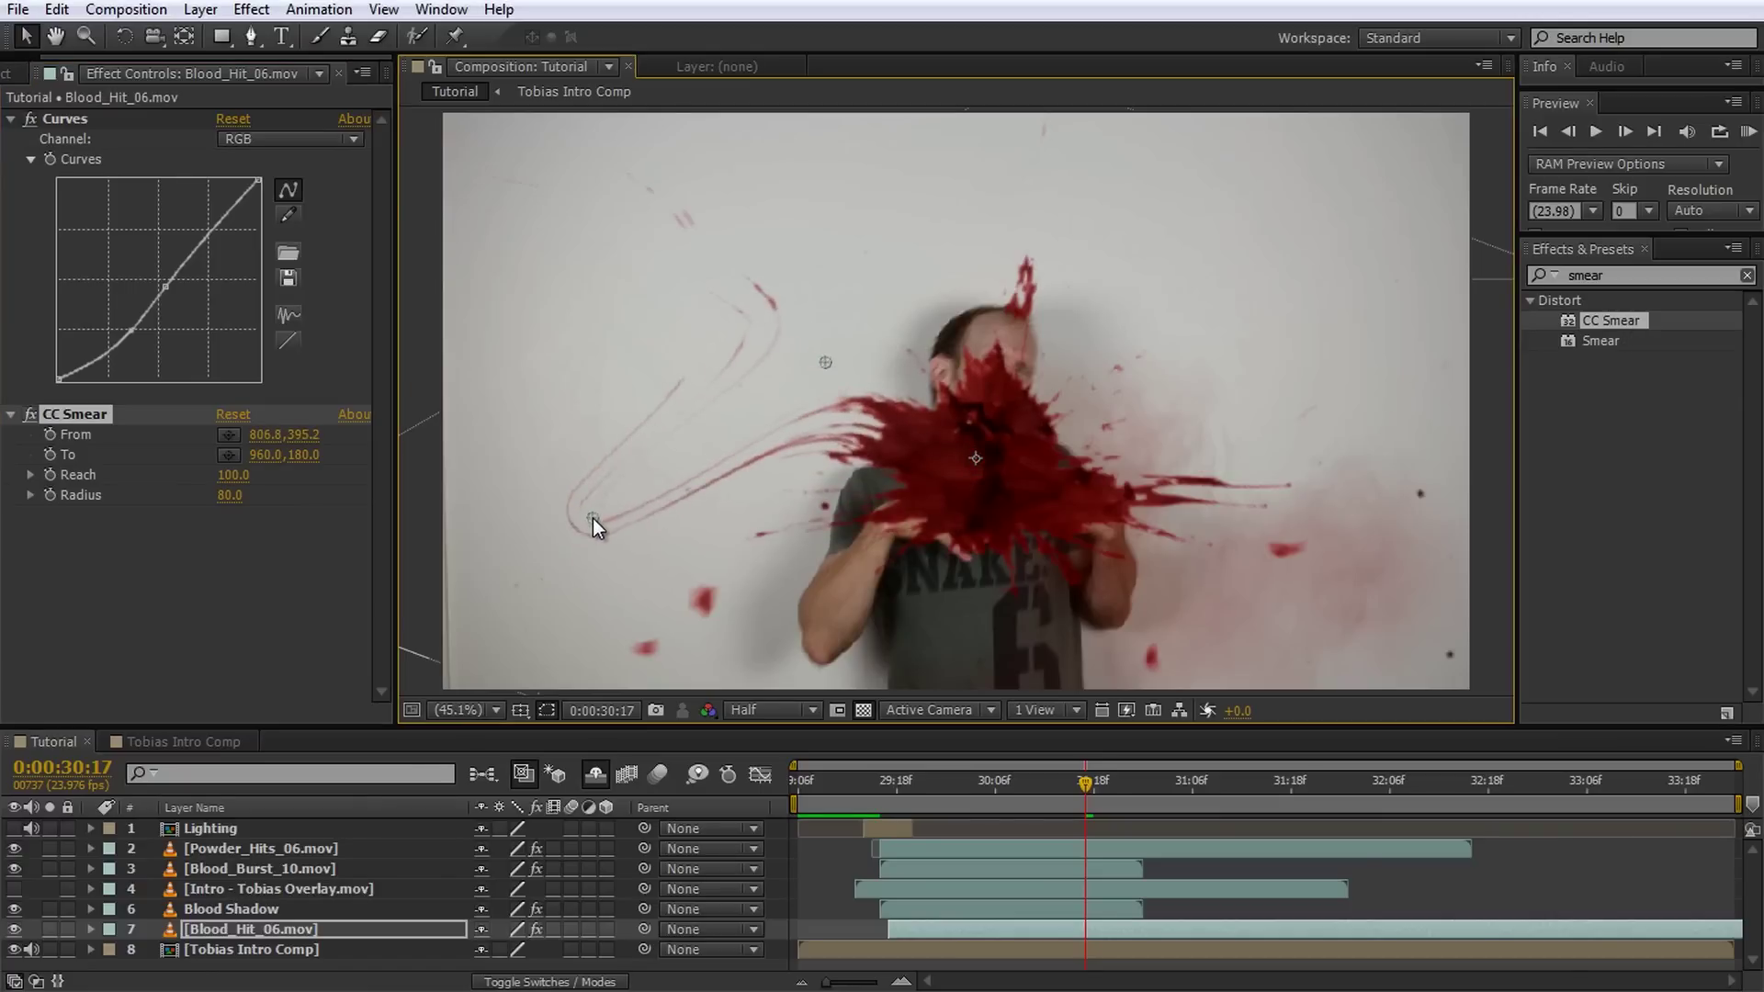
mouse_move(593, 518)
left_mouse_down()
mouse_move(864, 496)
mouse_move(1057, 425)
mouse_move(1184, 636)
mouse_move(1188, 598)
left_mouse_up()
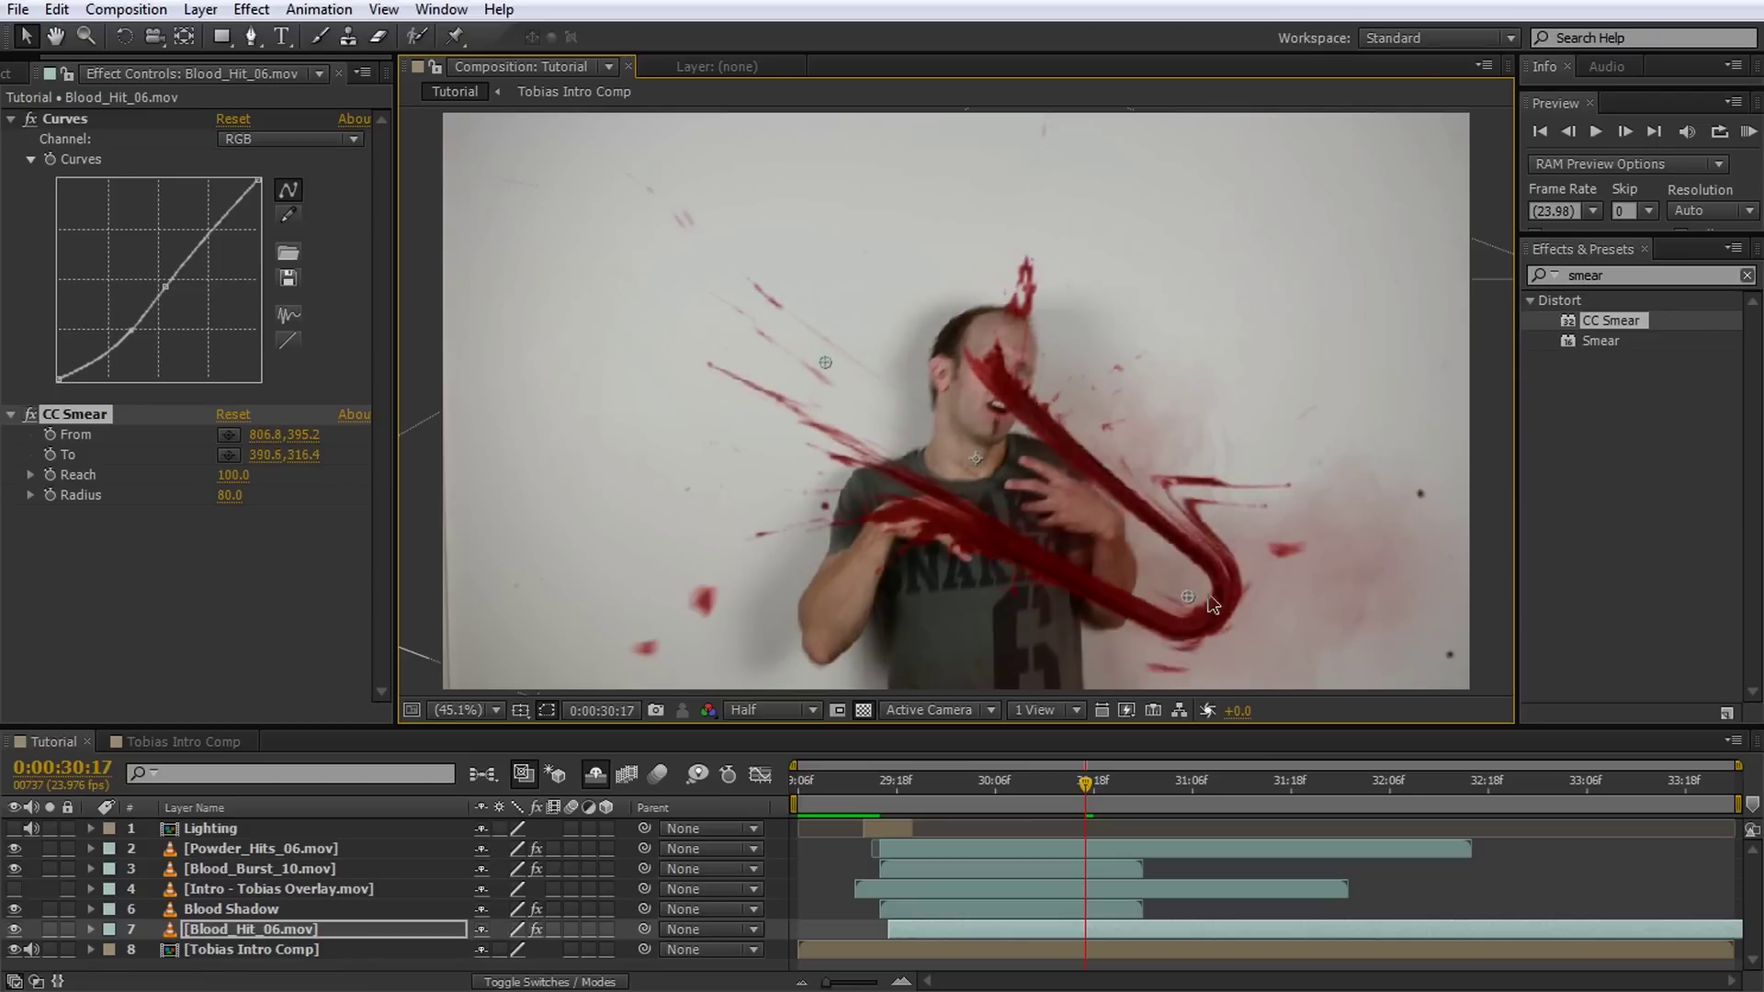
mouse_move(820, 359)
left_mouse_down()
mouse_move(1043, 498)
mouse_move(1064, 542)
mouse_move(1000, 425)
mouse_move(962, 445)
mouse_move(978, 470)
left_mouse_up()
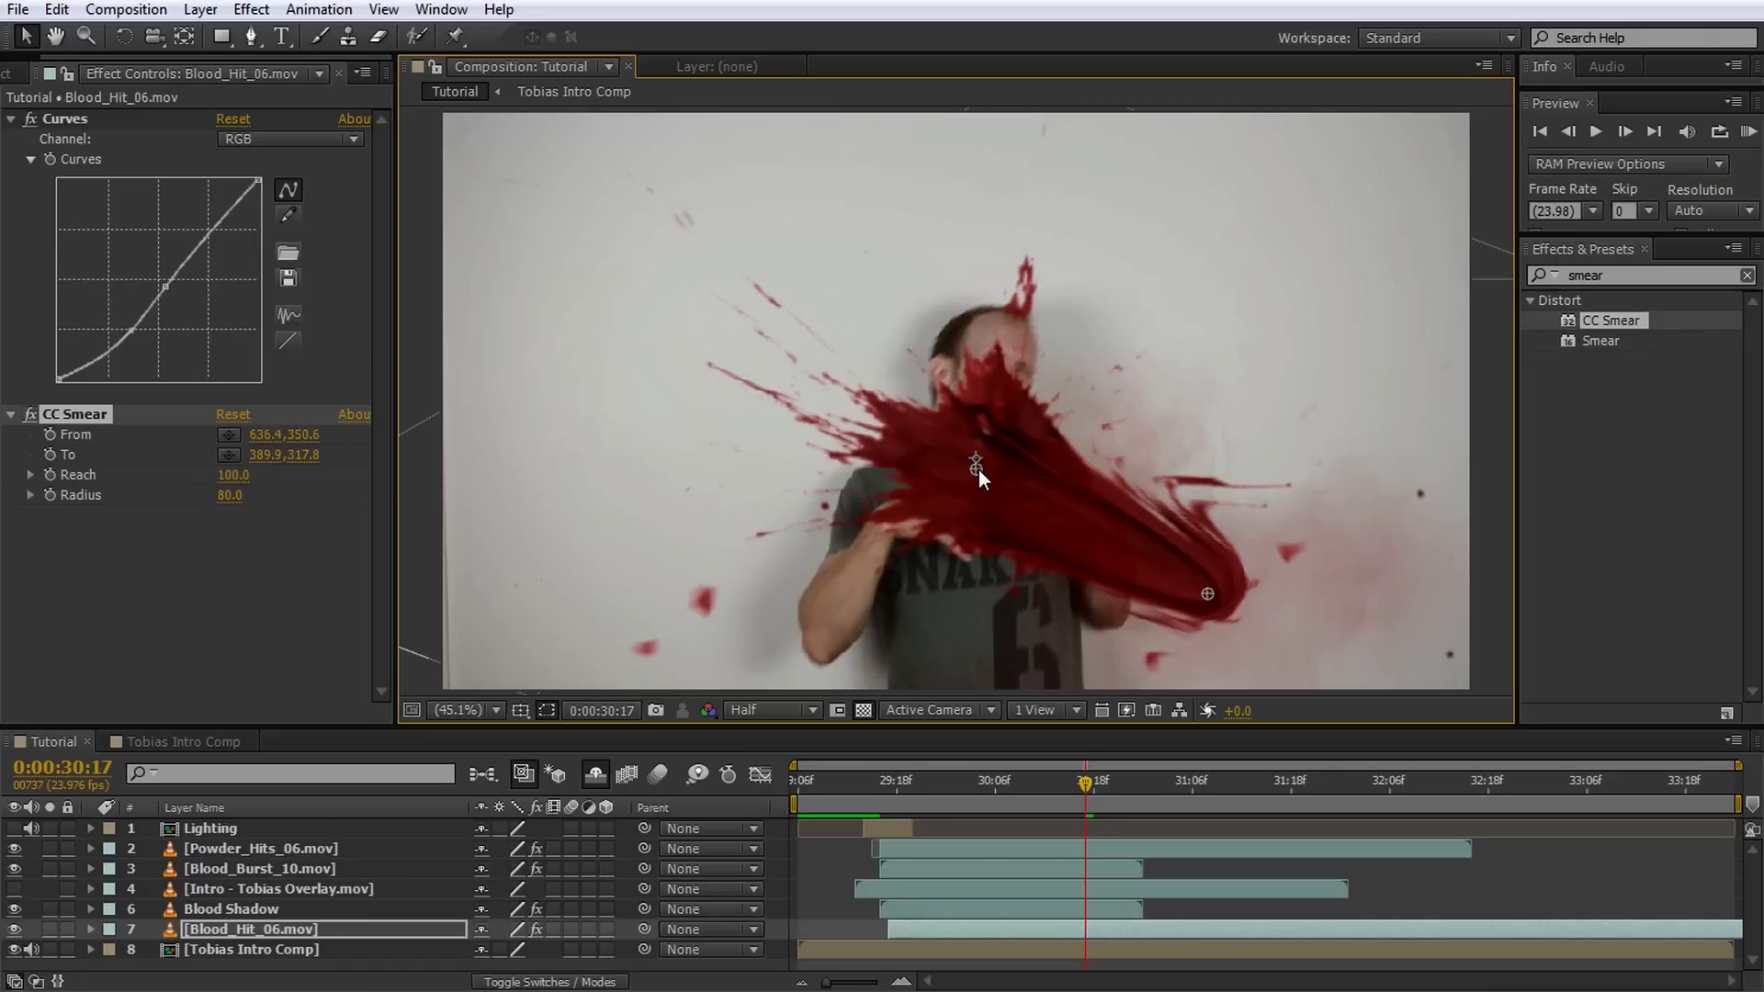
left_click_drag(1205, 598, 974, 517)
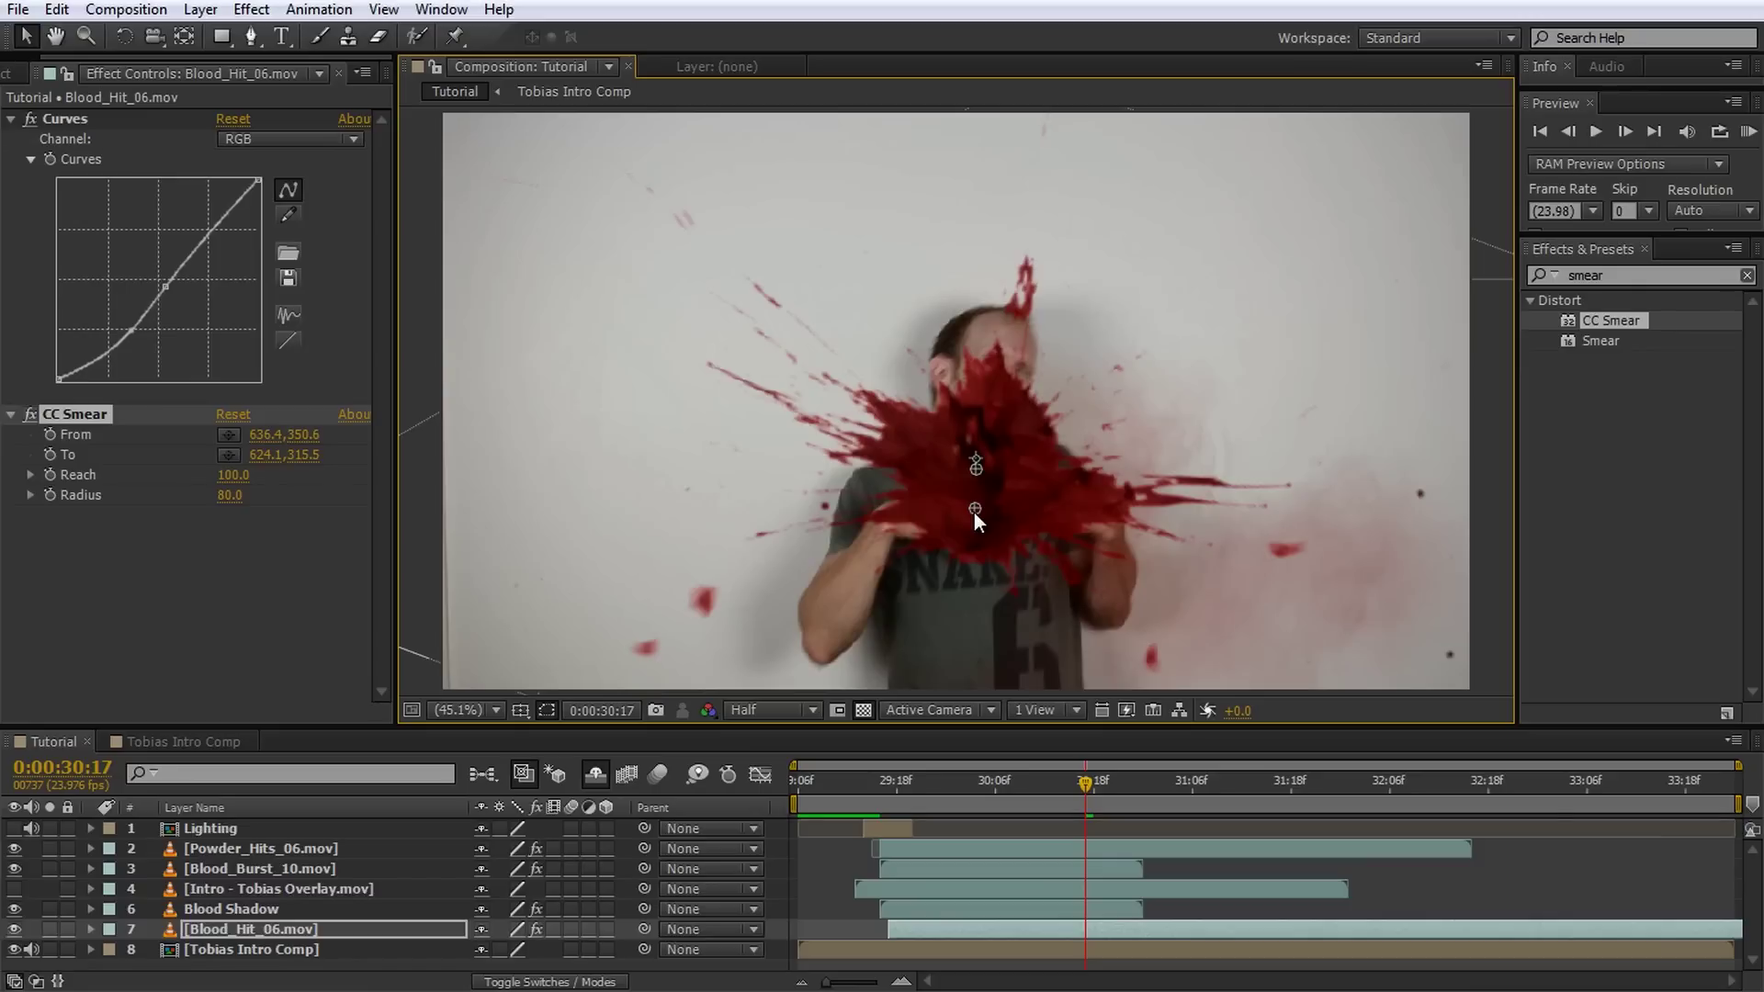
Keyframe CC Smear's From and To points, then later drag To down toward the frame bottom.
left_click(50, 435)
left_click(51, 454)
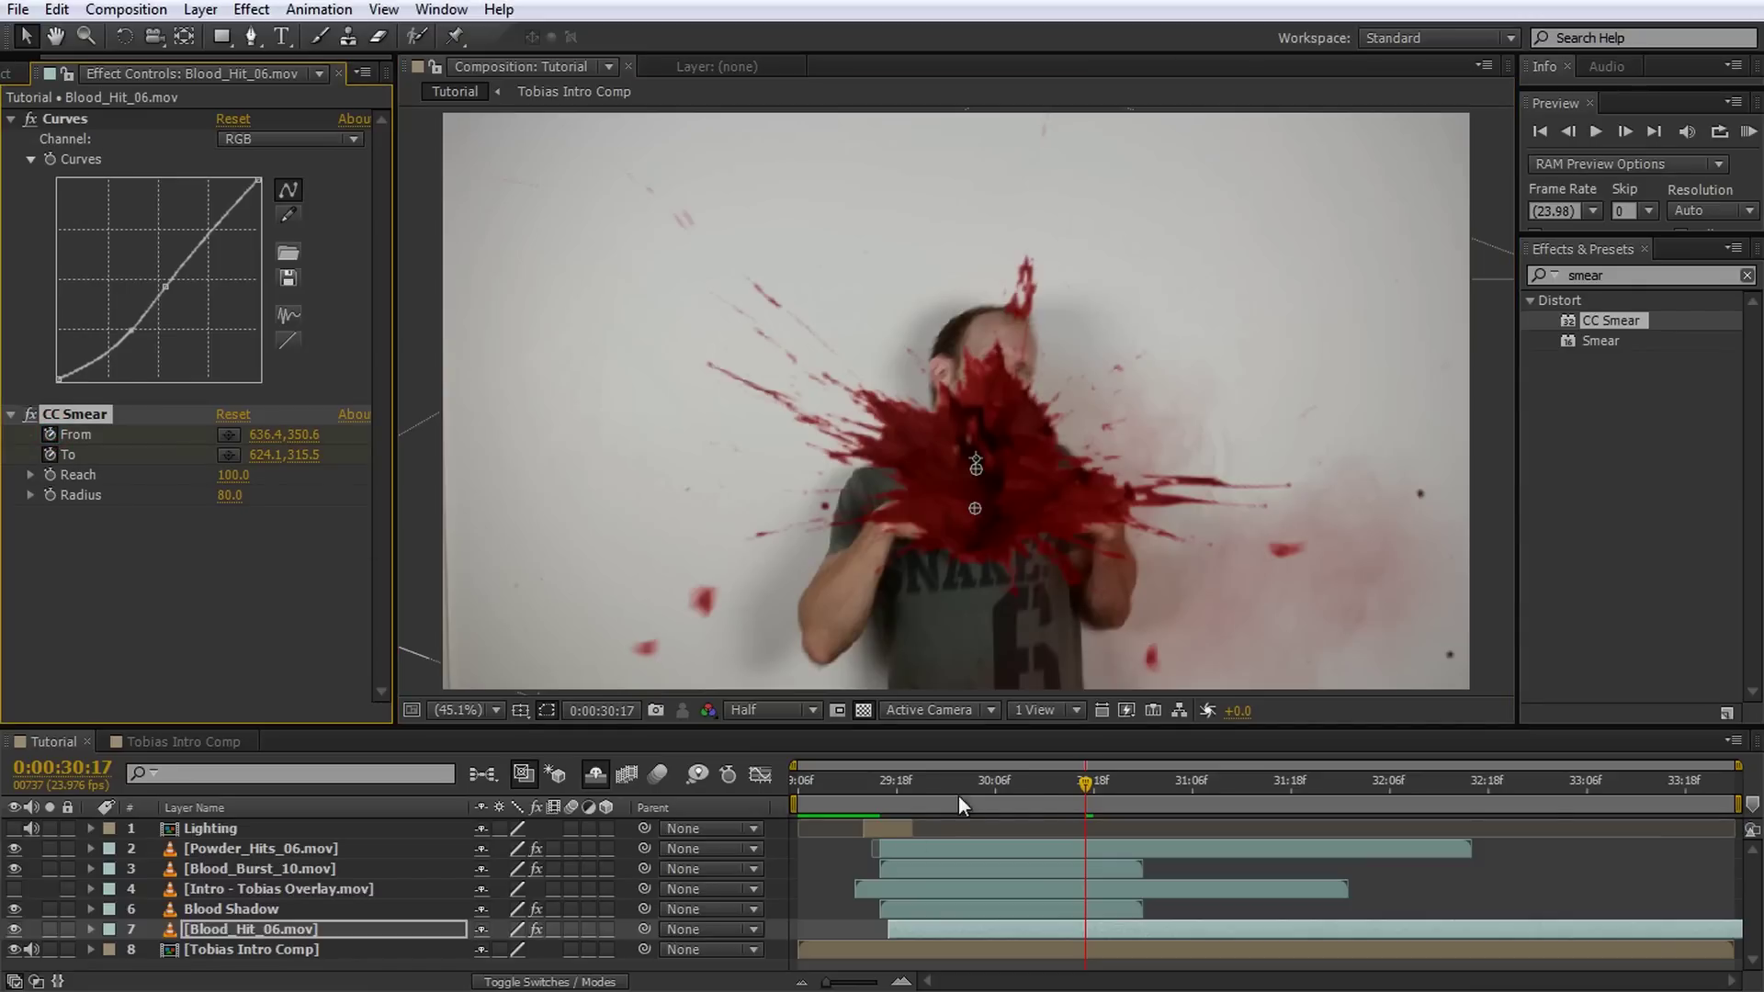
left_click_drag(1088, 791, 1315, 812)
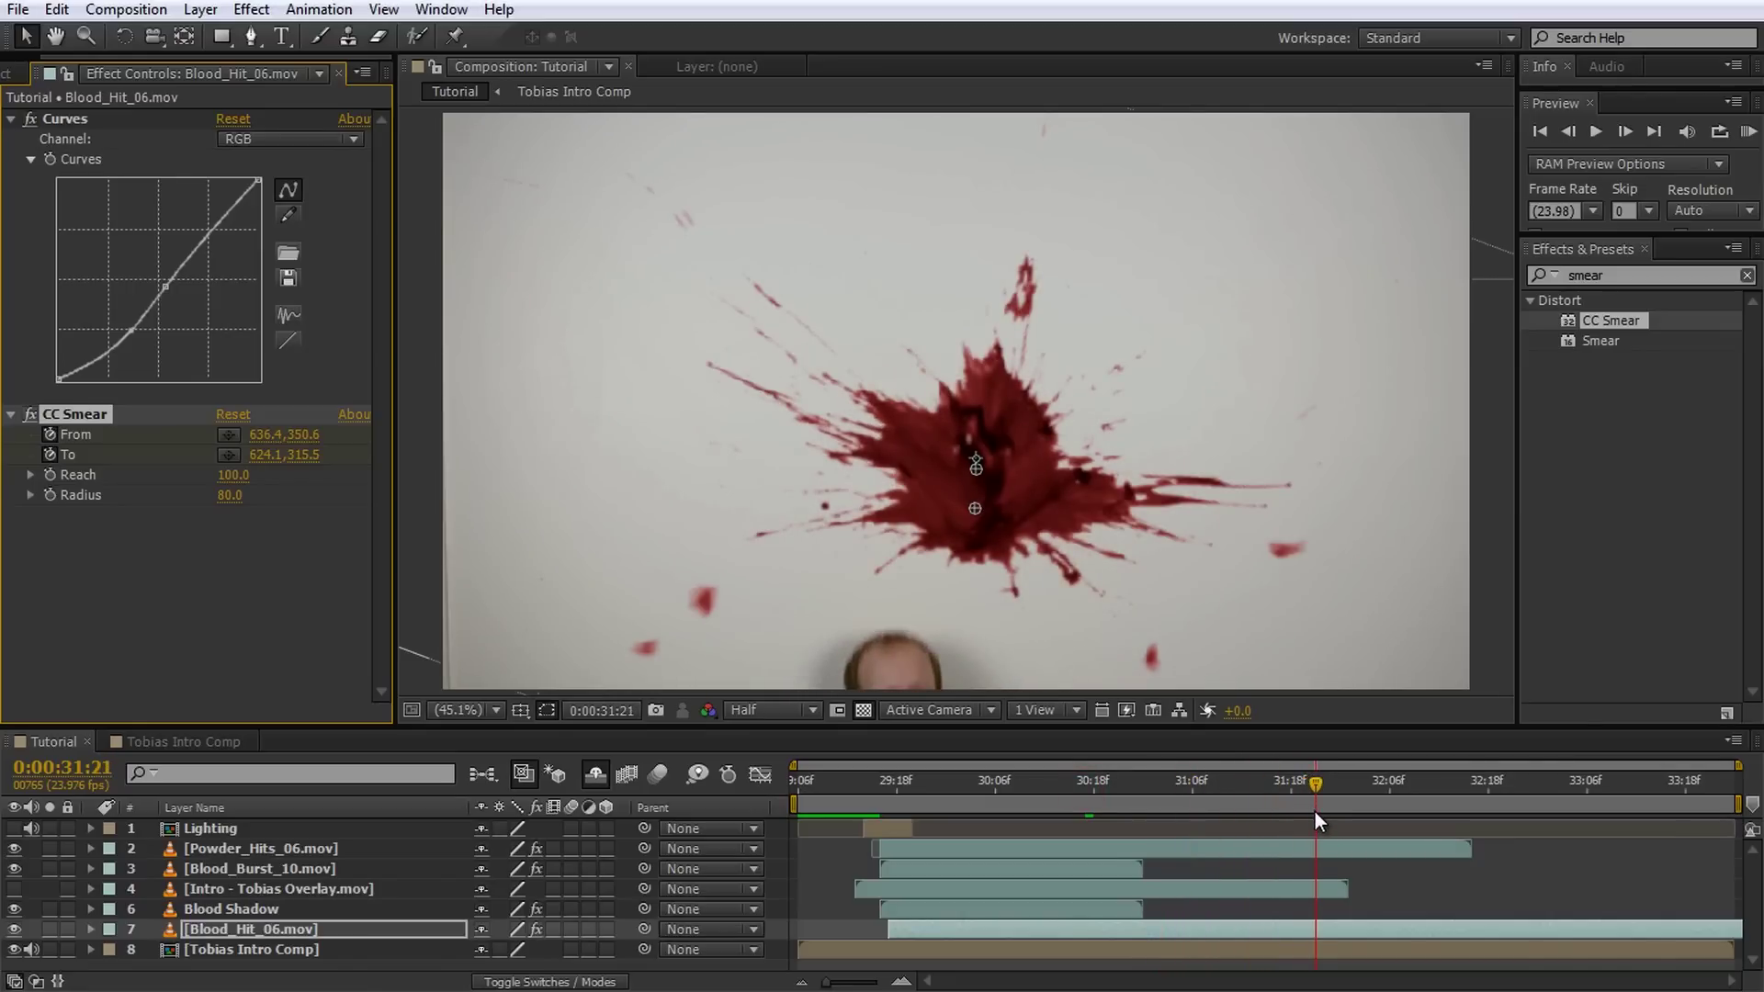
left_click_drag(975, 510, 974, 706)
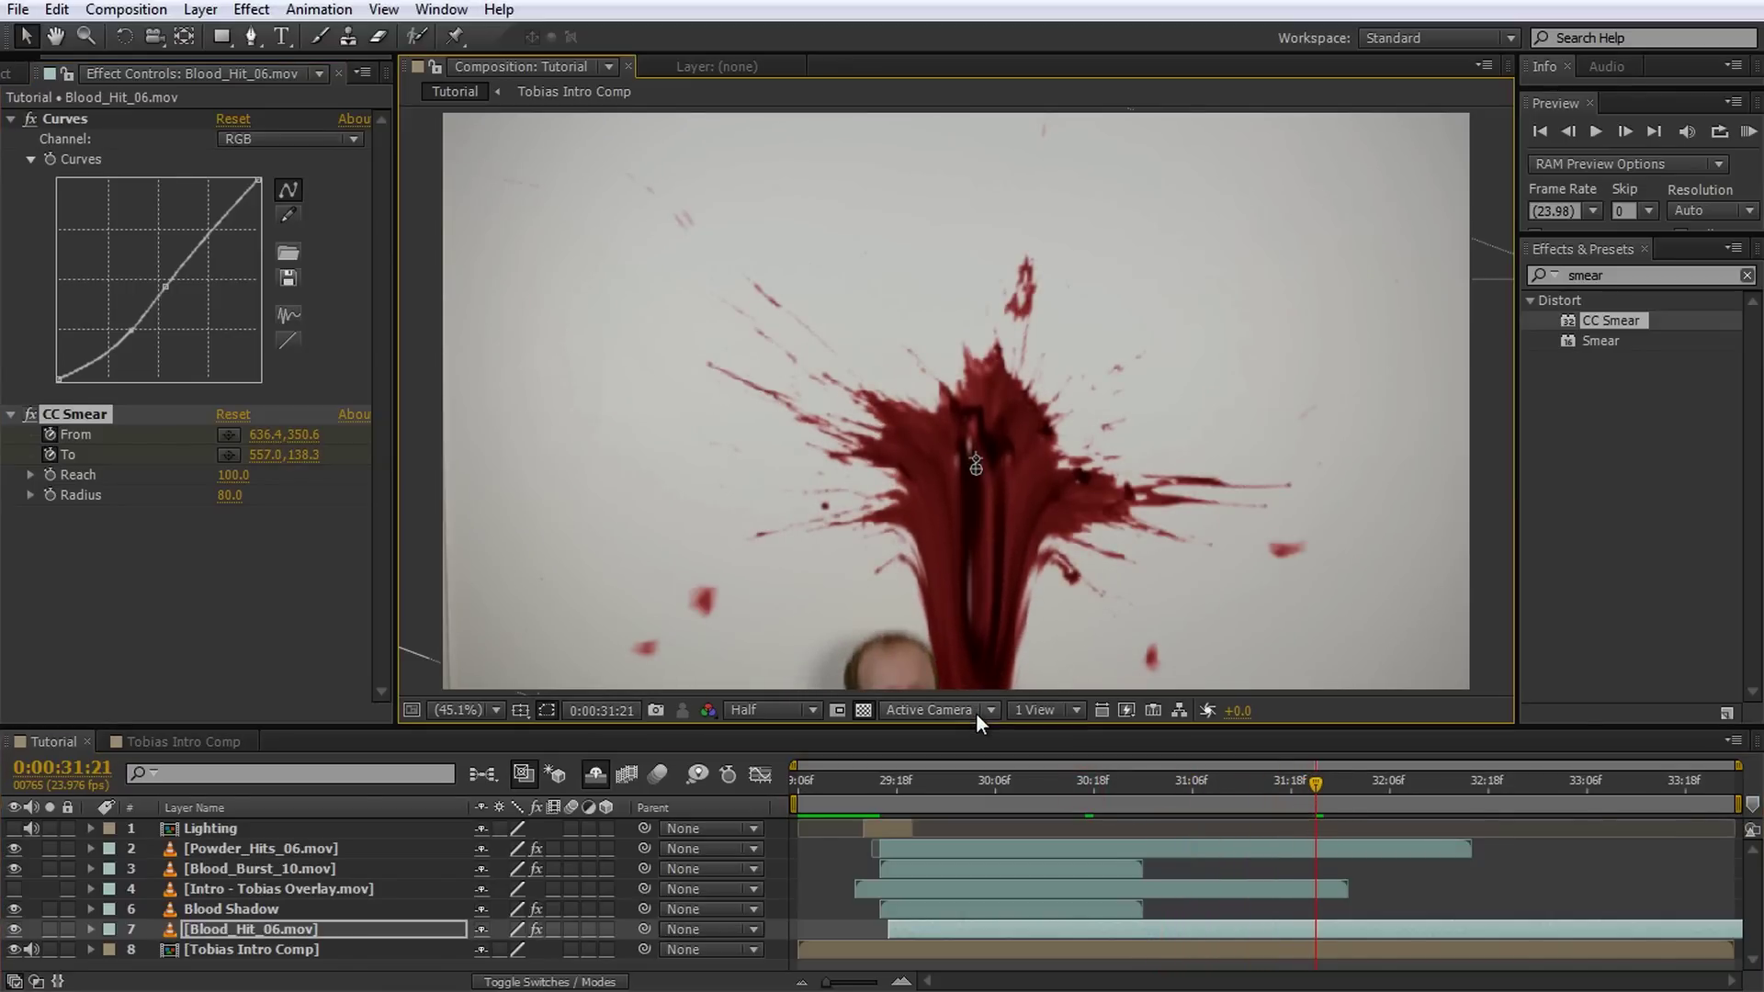
mouse_move(1309, 782)
left_mouse_down()
mouse_move(1048, 792)
mouse_move(1309, 802)
left_mouse_up()
key("space")
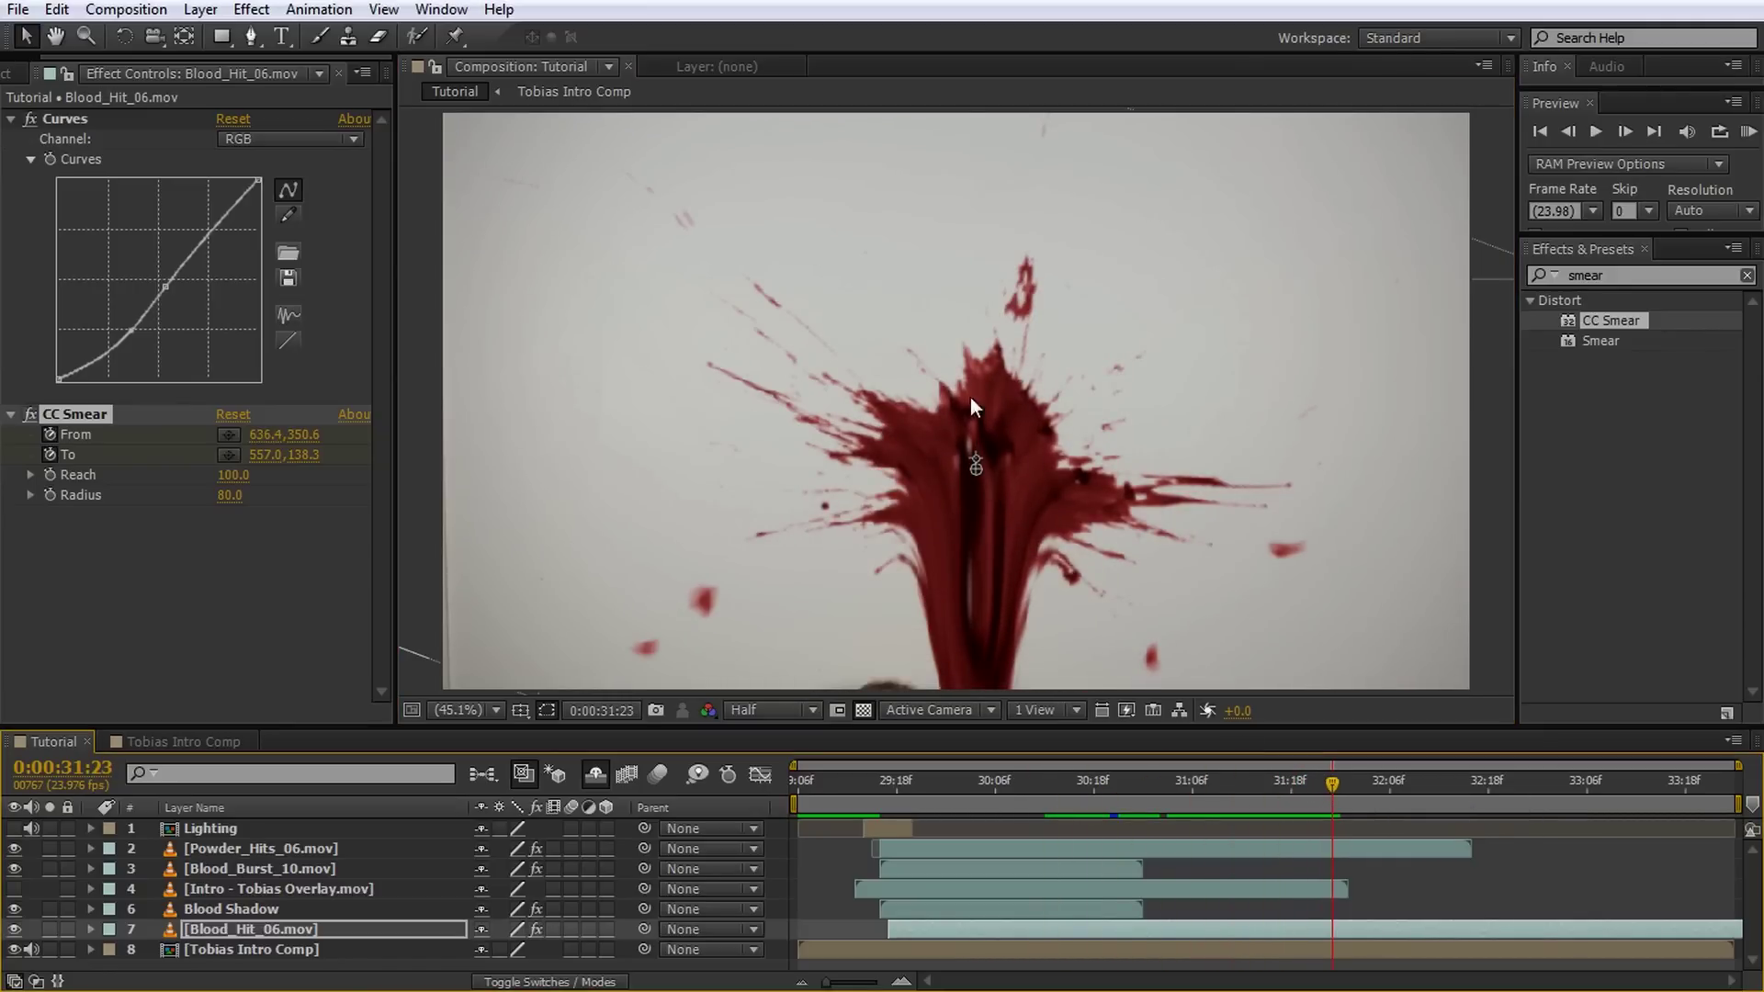
Nudge the From point down at the first keyframe, show the intro overlay again, and preview the smear.
key("u")
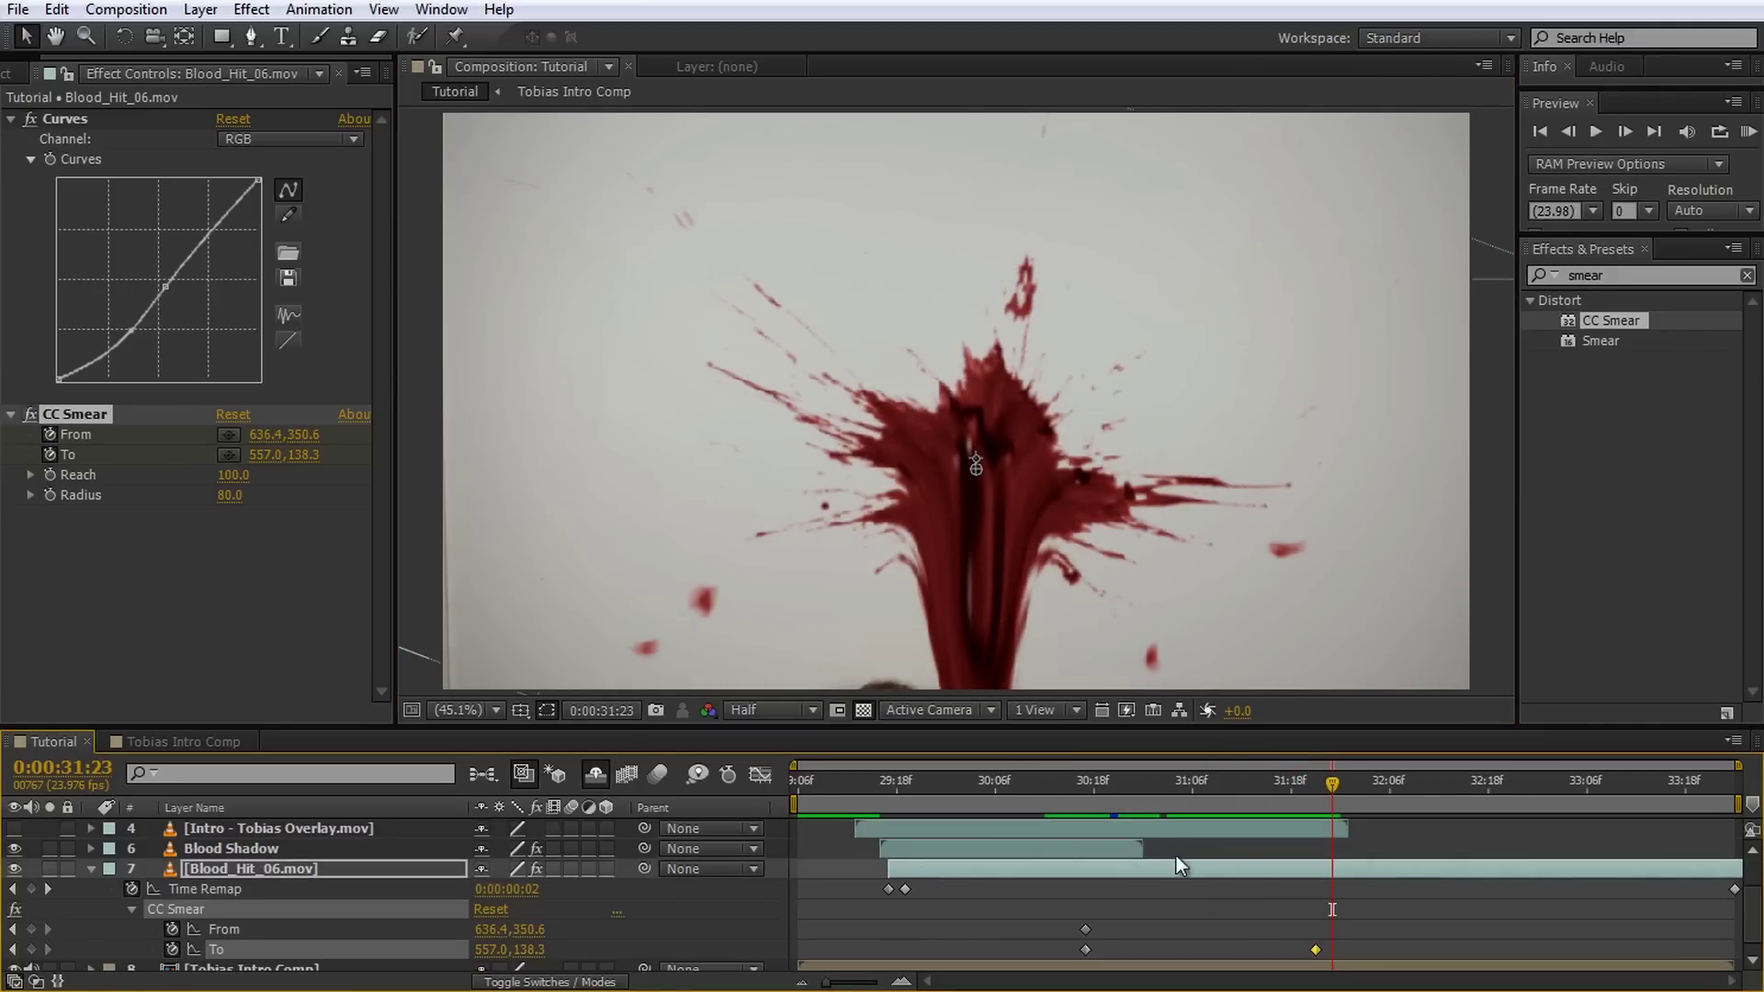
left_click(1085, 795)
left_click_drag(979, 467, 976, 482)
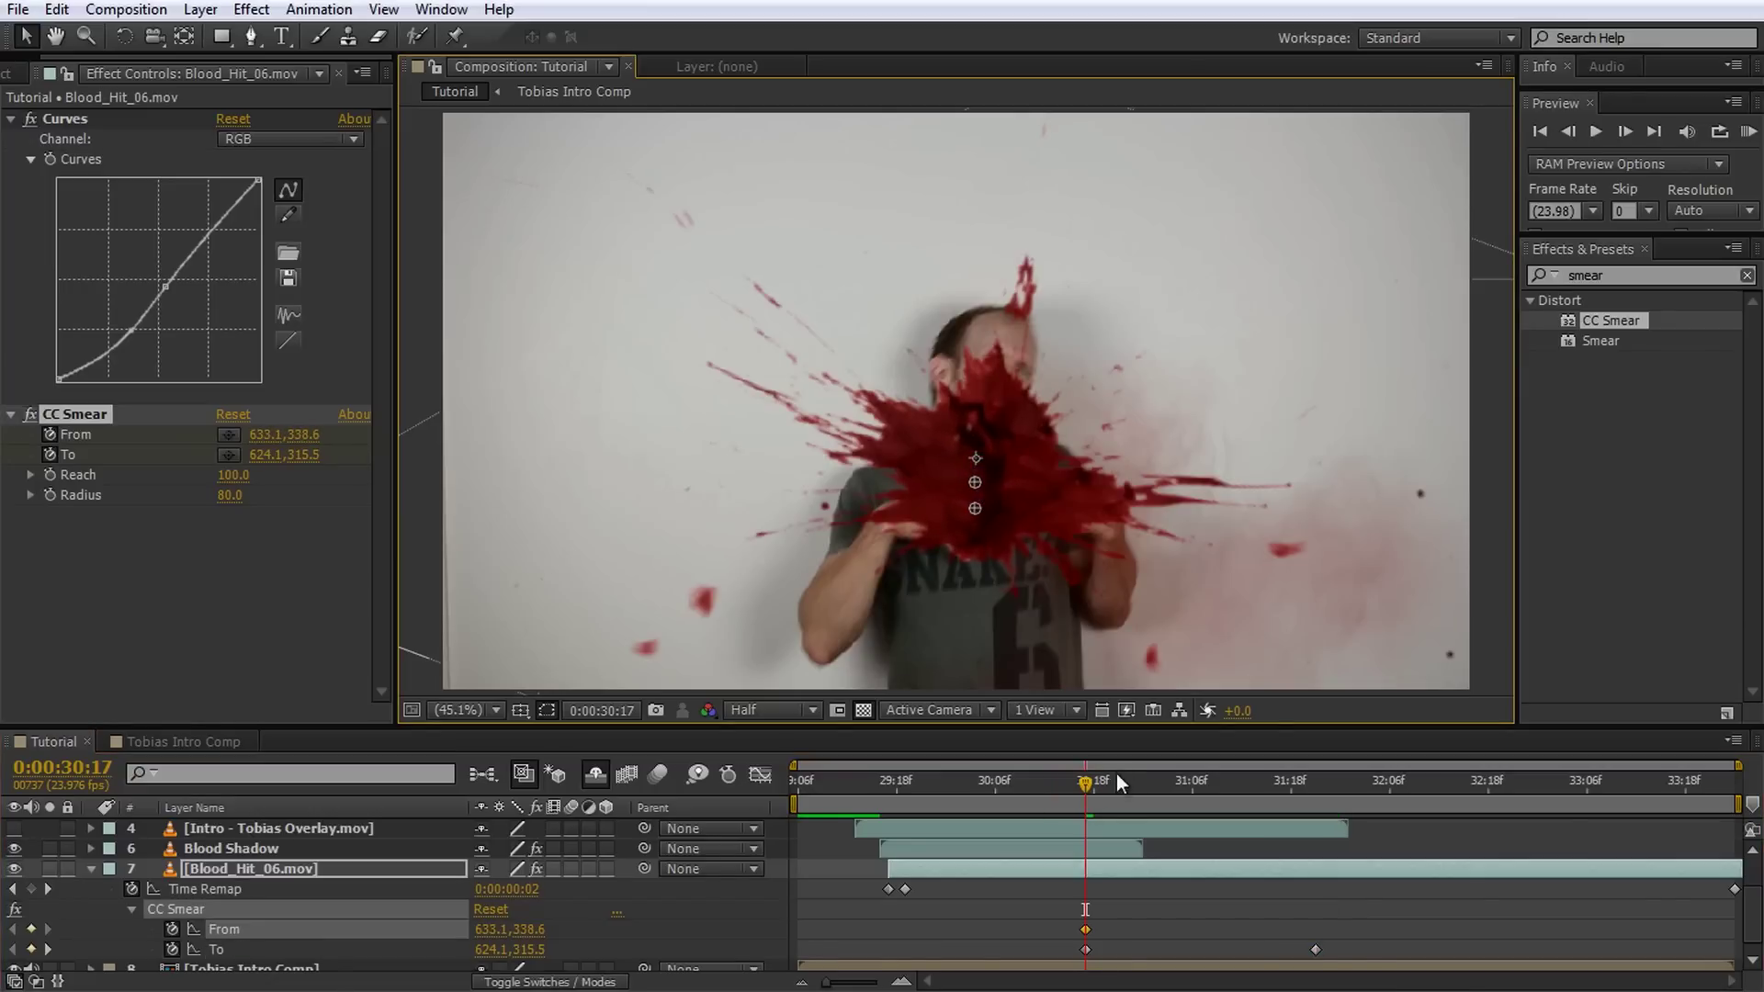
key("Page_Down")
key("Page_Down")
left_click(15, 828)
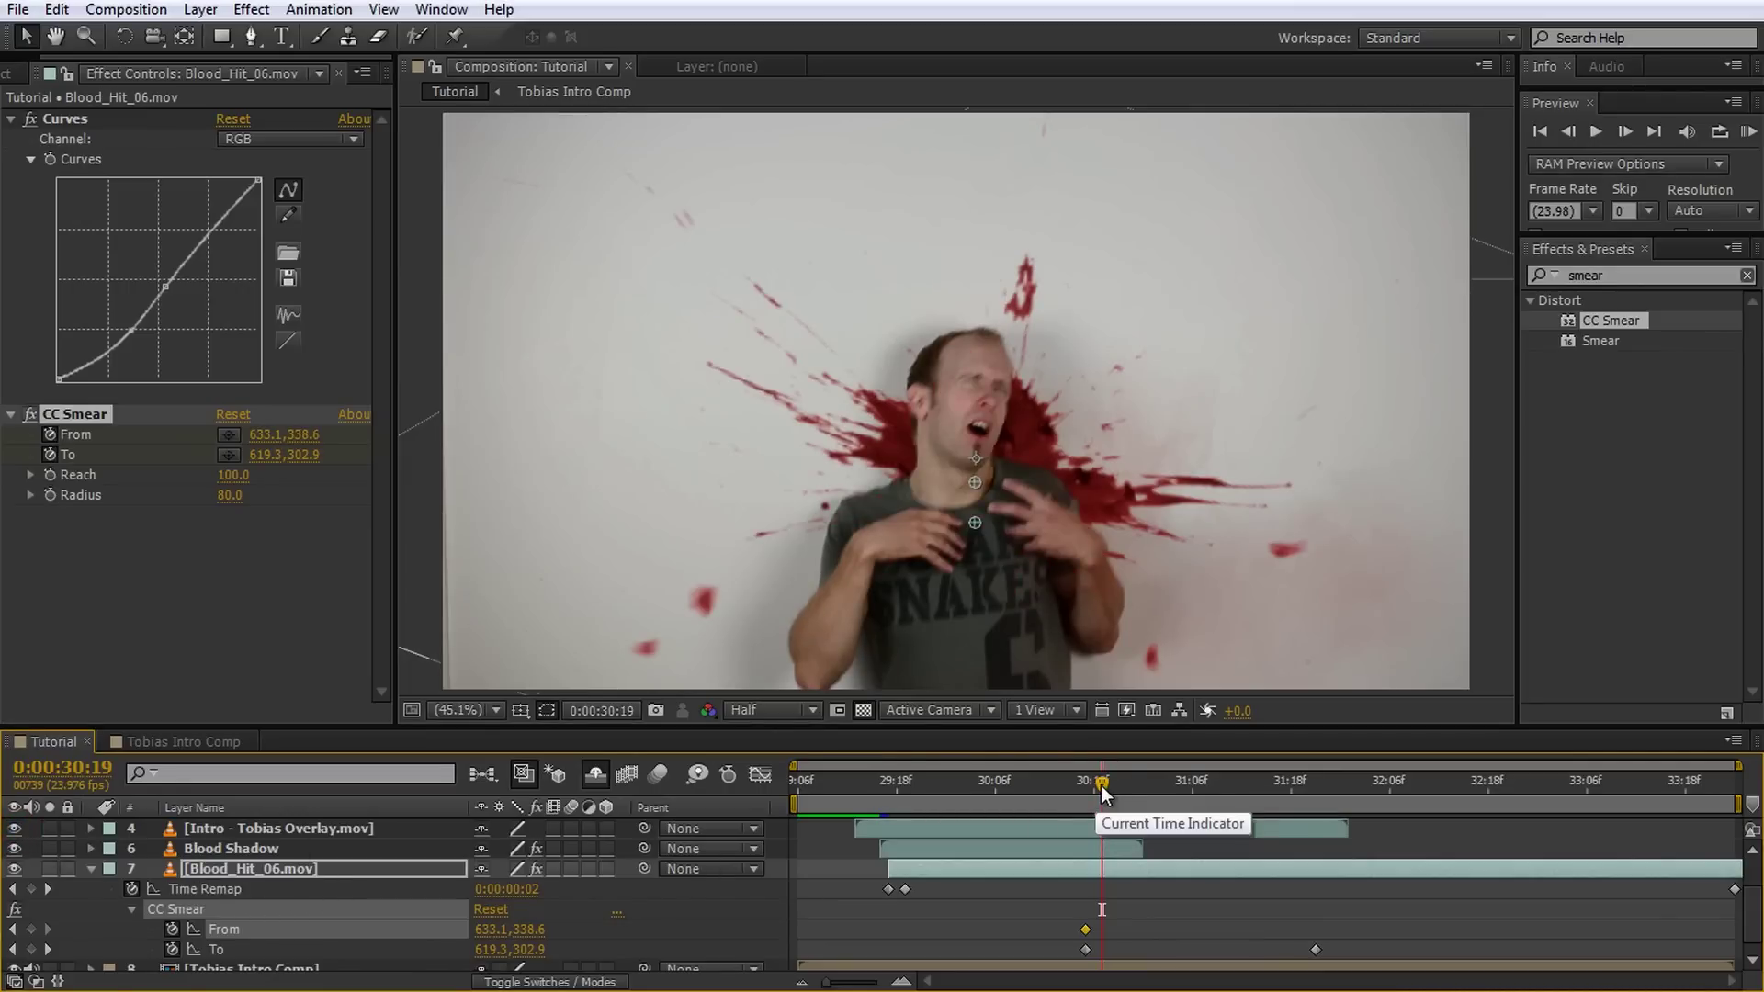
left_click_drag(1100, 786, 841, 847)
key("KP_0")
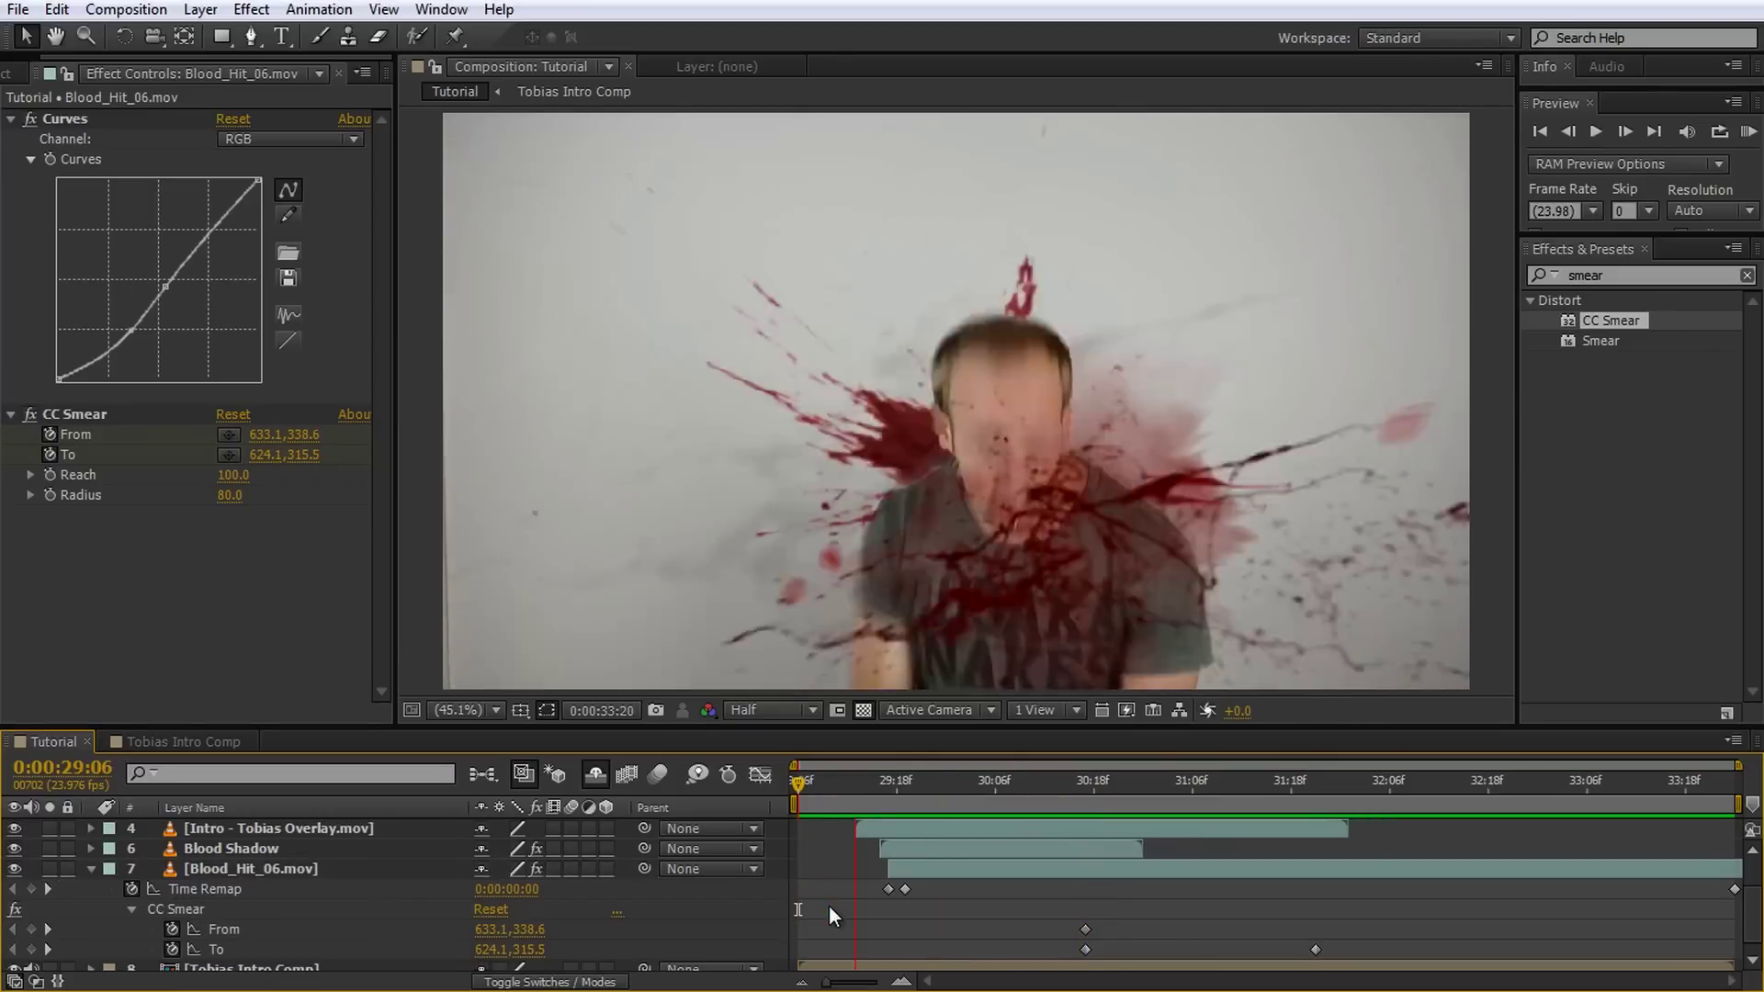